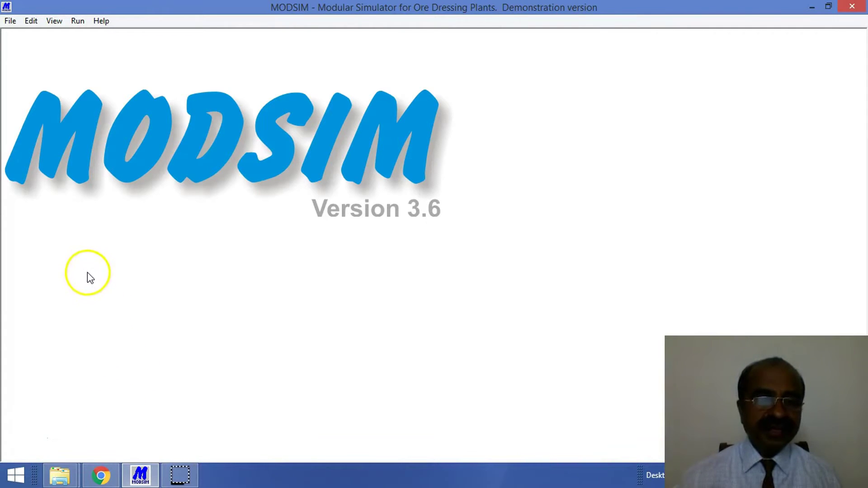
Step: Review MODSIM's File menu and the result views: simulation results, report file, size and liberation graphs
left_click(14, 25)
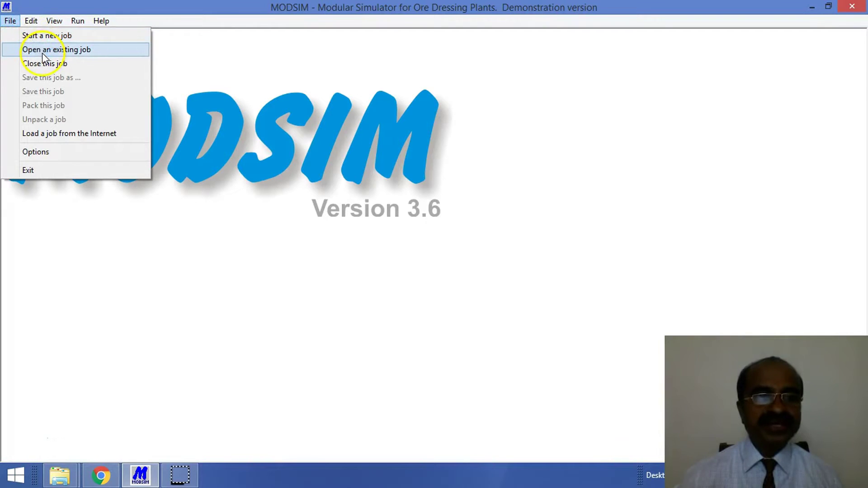
mouse_move(32, 23)
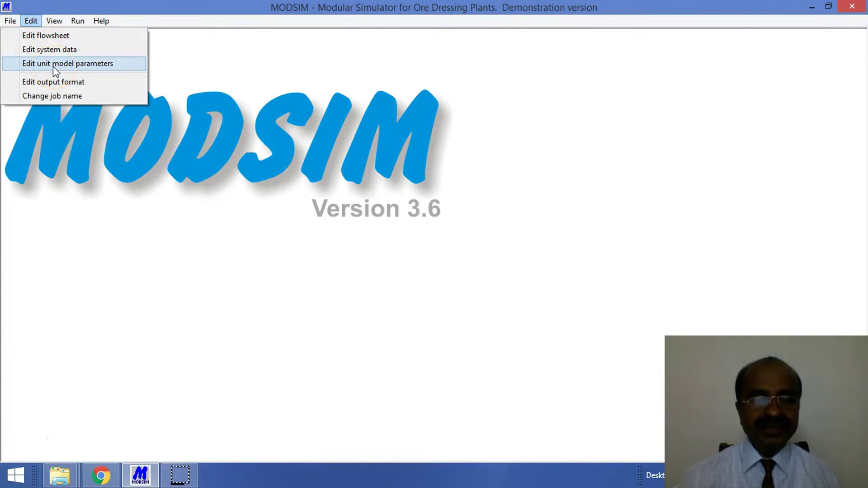
left_click(55, 21)
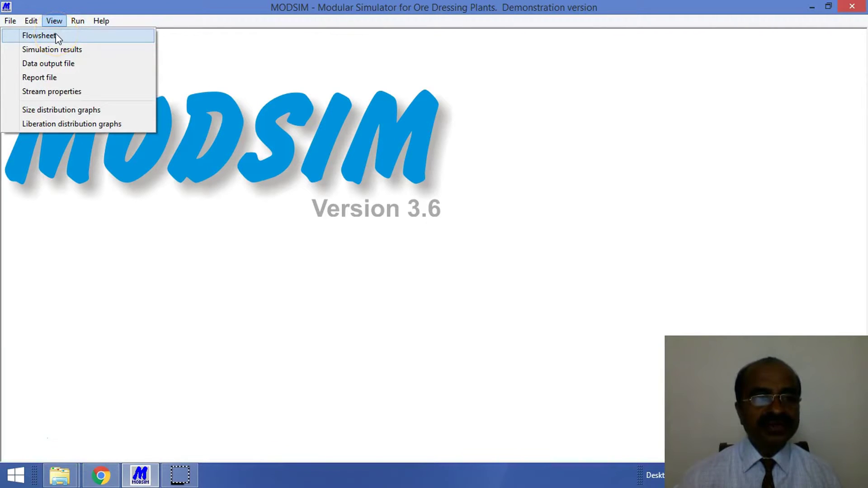
left_click(63, 53)
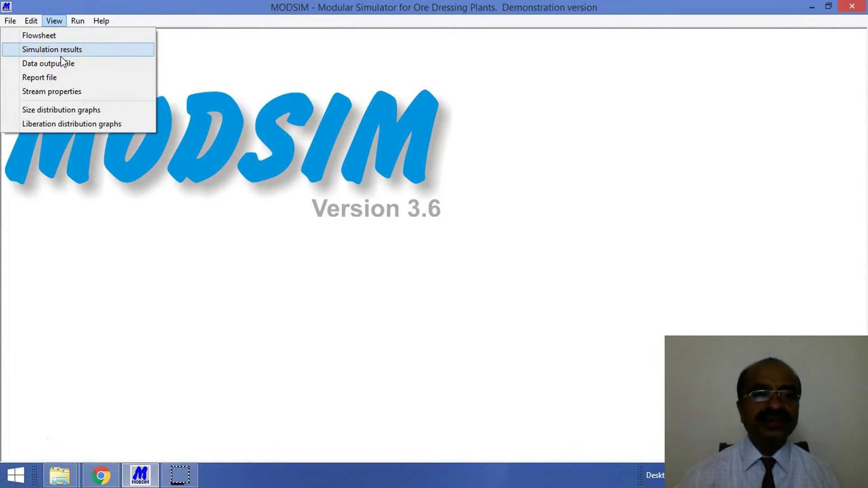
left_click(58, 80)
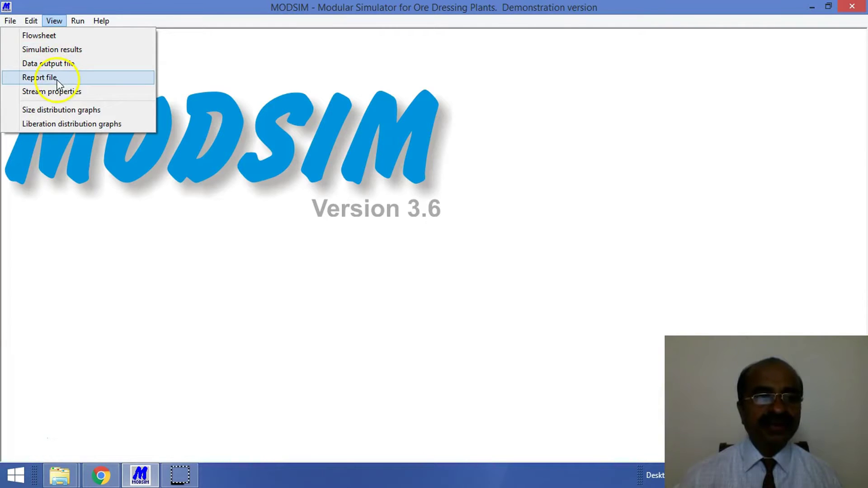
left_click(64, 112)
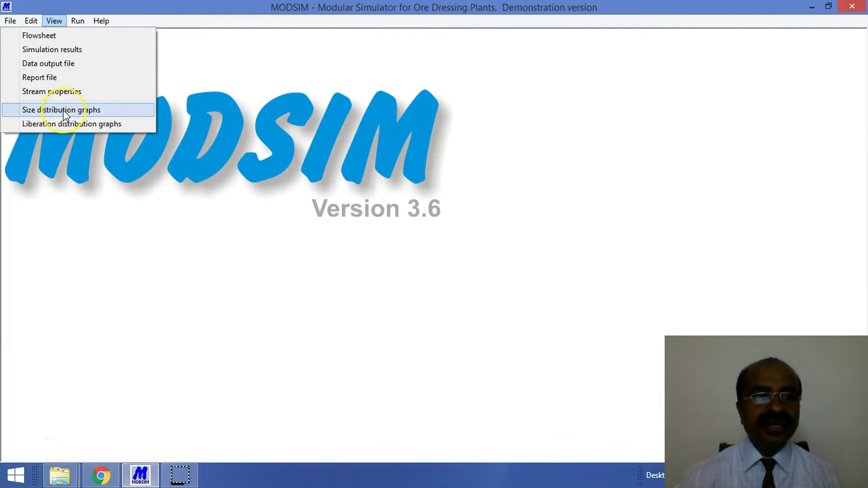
left_click(65, 127)
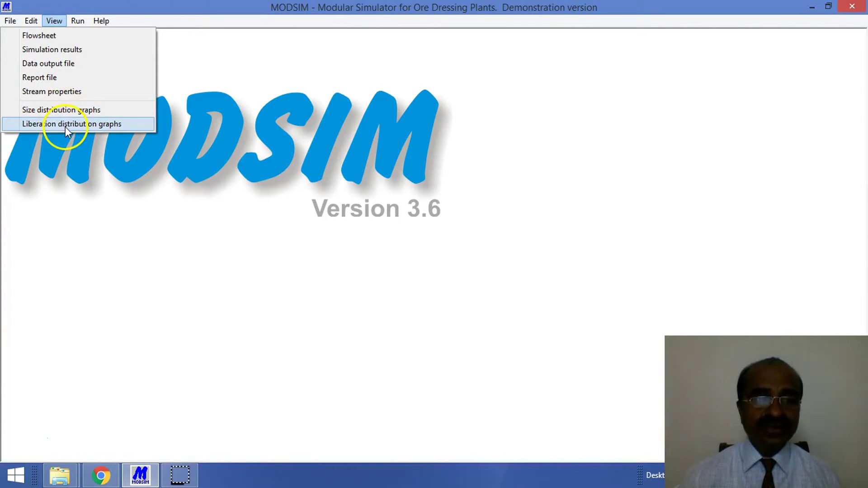
Step: Look through MODSIM's simulation run commands and the Help menu, then close the menu
left_click(79, 22)
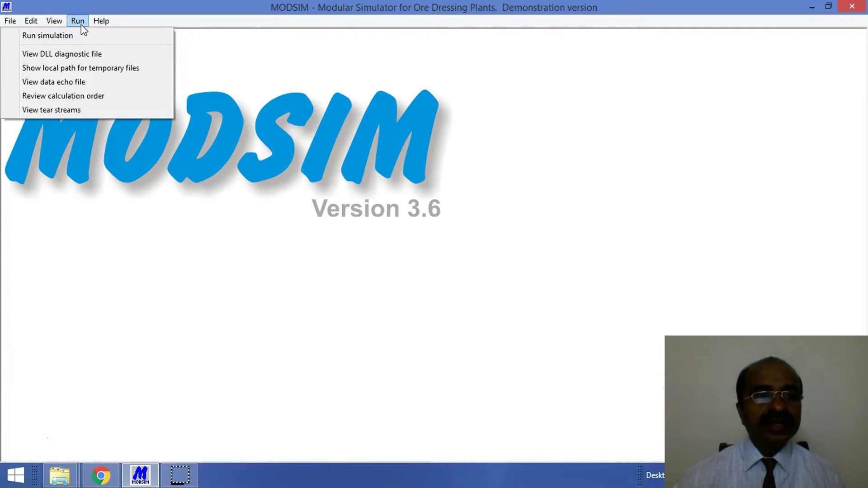
left_click_drag(74, 33, 71, 53)
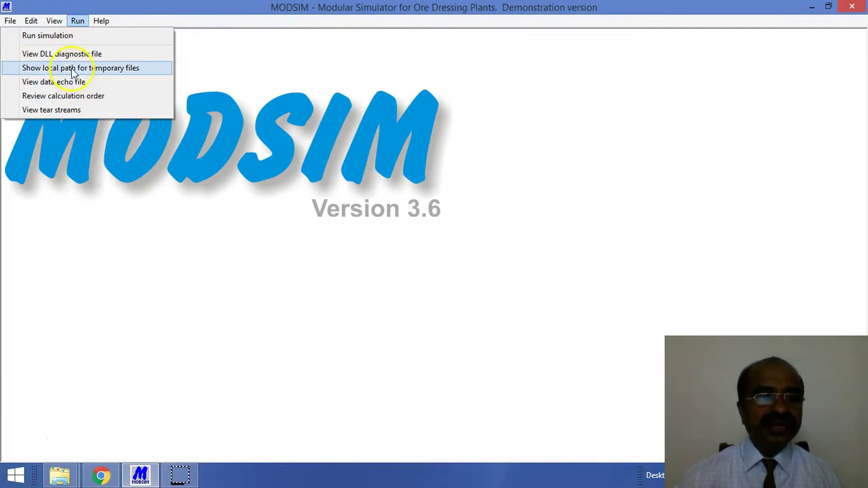
left_click(101, 23)
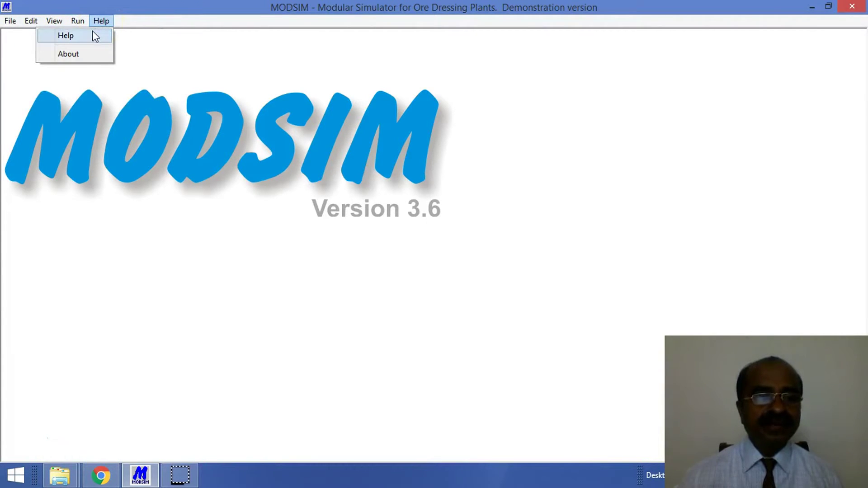
left_click(84, 105)
left_click(233, 101)
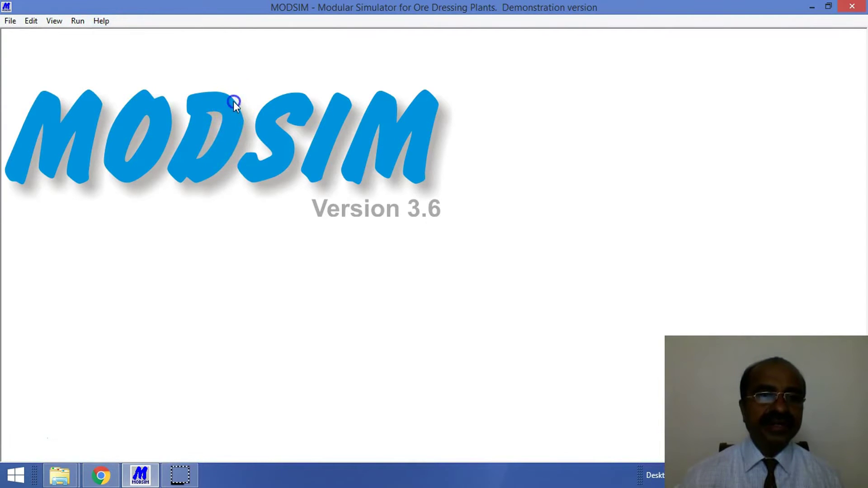
Step: In Chrome, go to the MODSIM page on mineraltech.com and reach the MODSIM 3.6.22 demo download
left_click(104, 473)
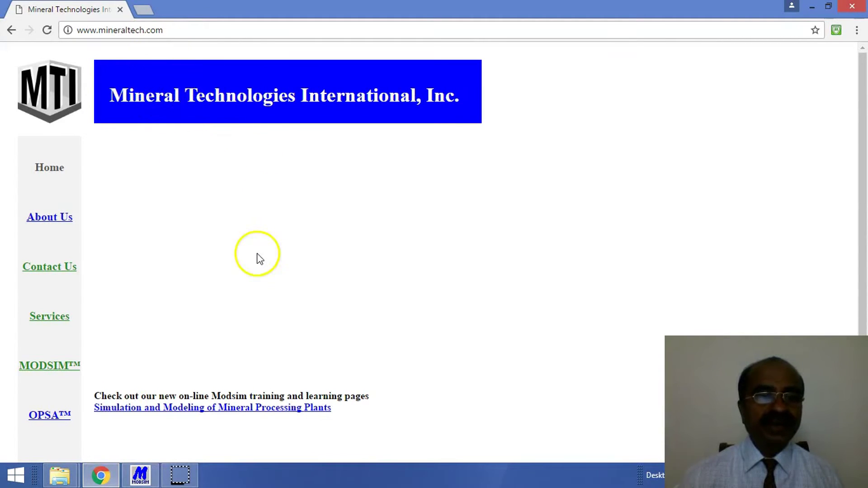
scroll(258, 258, "down", 3)
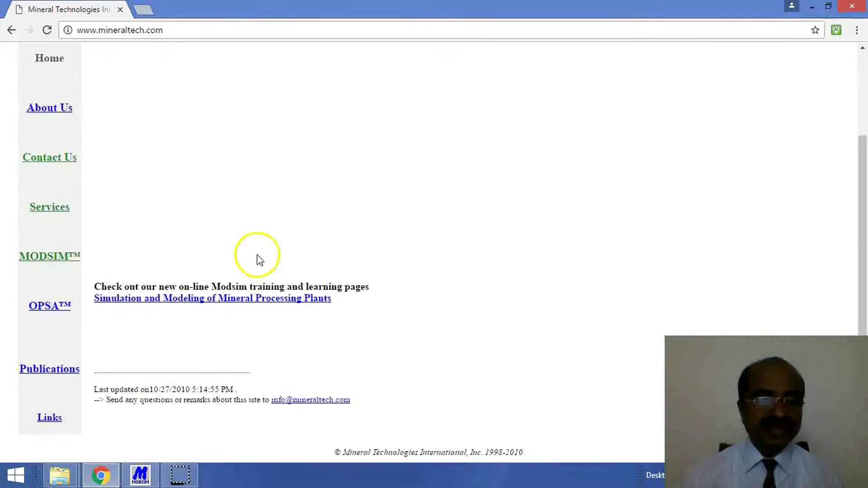
left_click(55, 255)
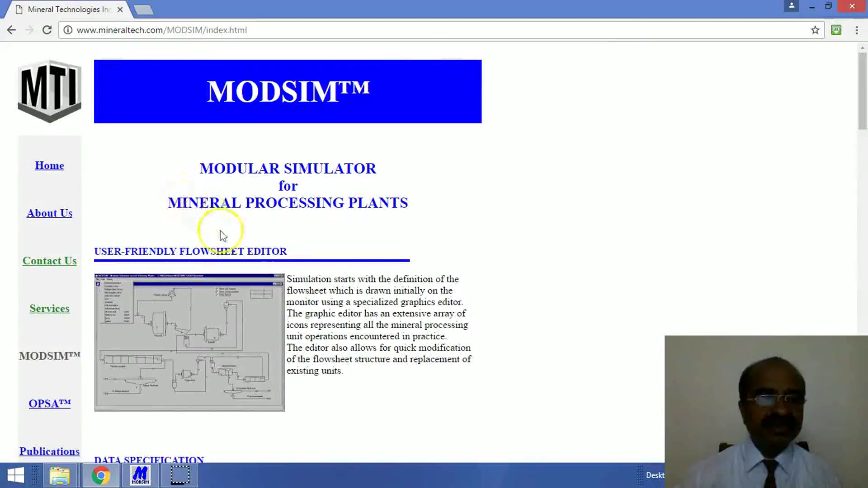
scroll(219, 235, "down", 2)
scroll(223, 236, "down", 6)
scroll(228, 251, "down", 20)
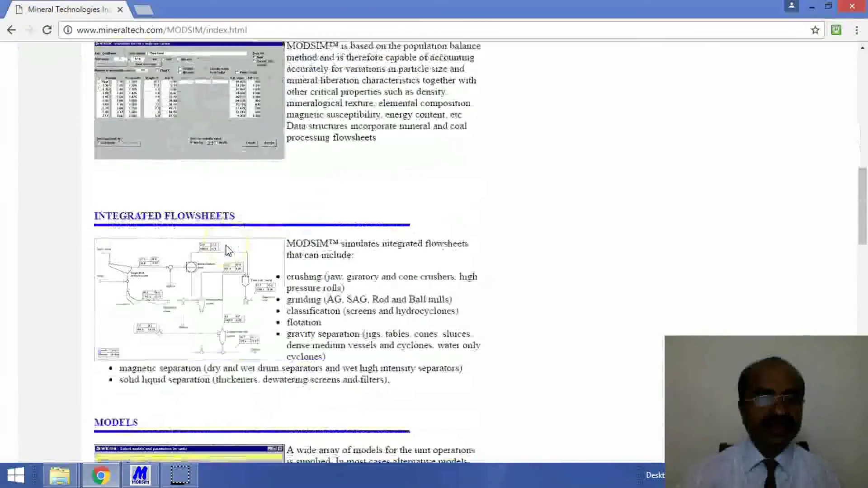
scroll(229, 251, "down", 5)
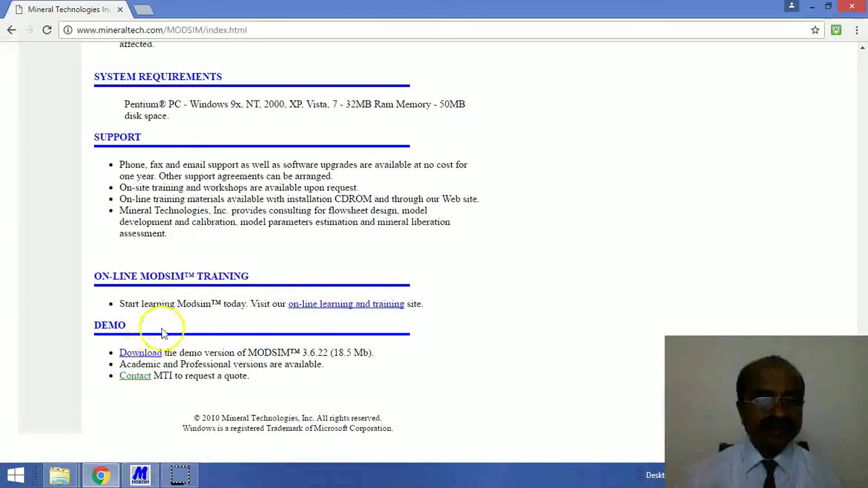
Step: Close Chrome and start a new, empty MODSIM job from the File menu
left_click(853, 6)
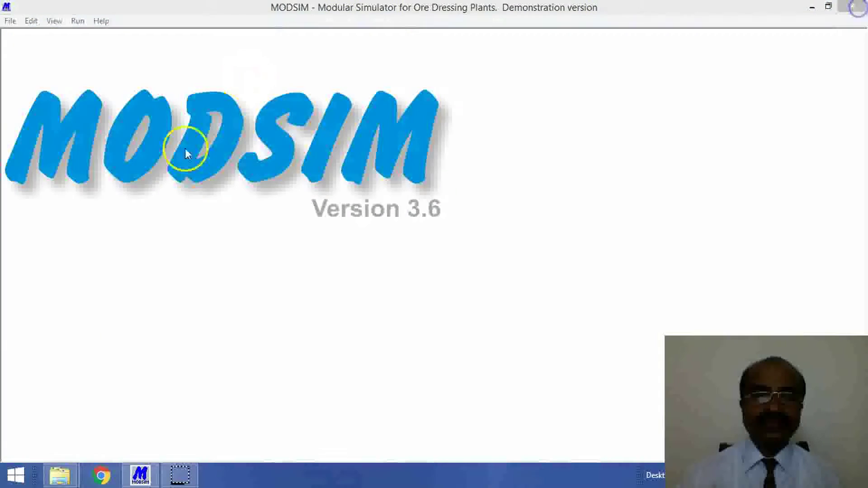
left_click(12, 22)
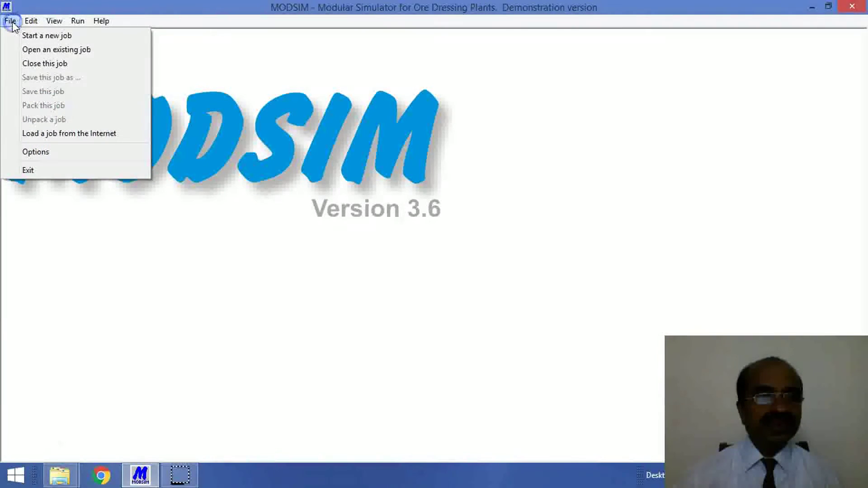
left_click(31, 35)
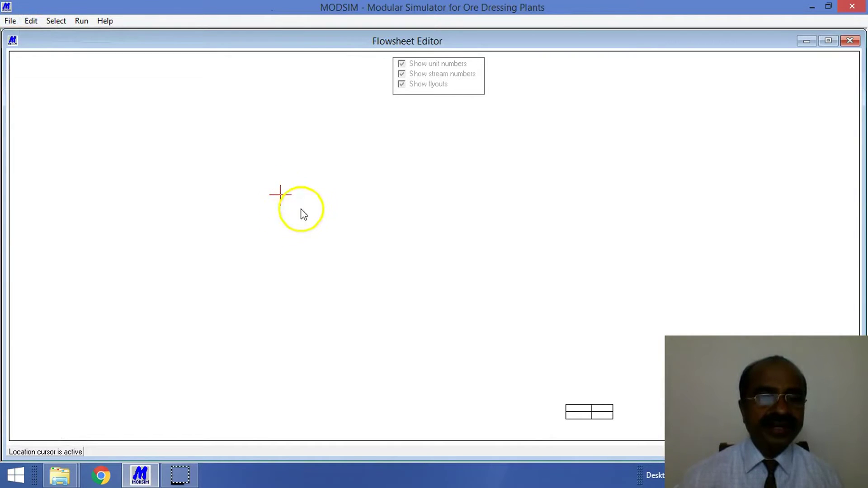
left_click(32, 24)
mouse_move(55, 25)
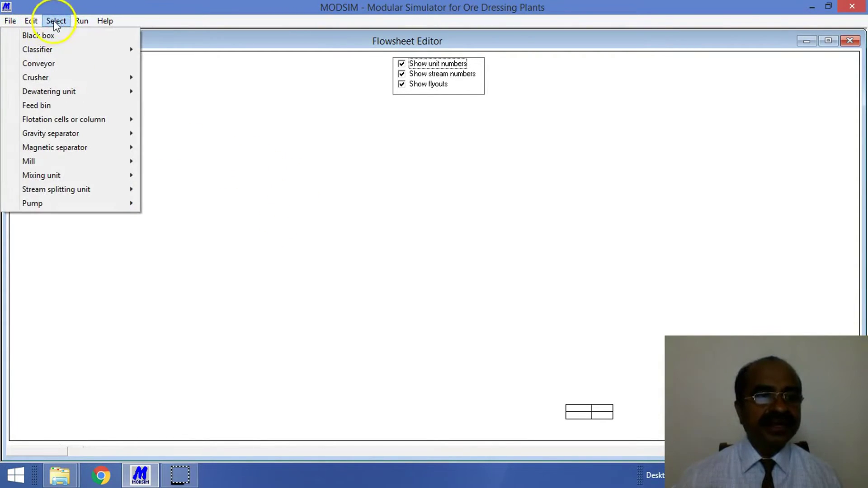
mouse_move(51, 53)
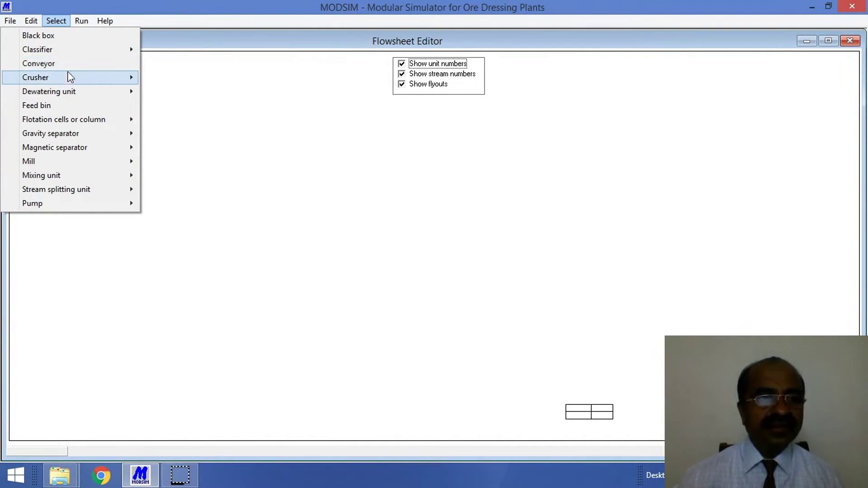
mouse_move(67, 77)
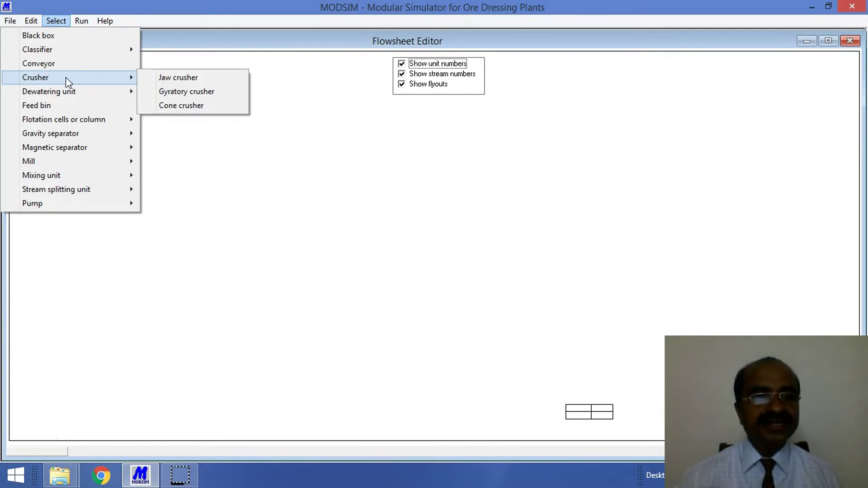
left_click(68, 92)
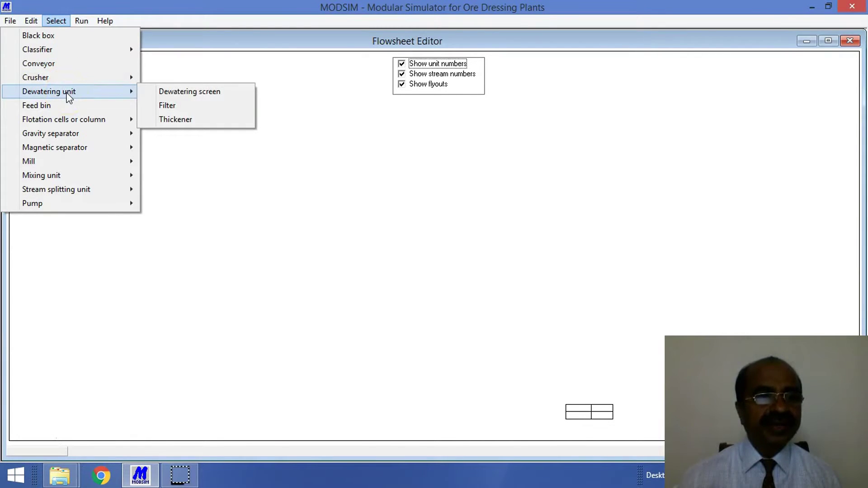
left_click(63, 120)
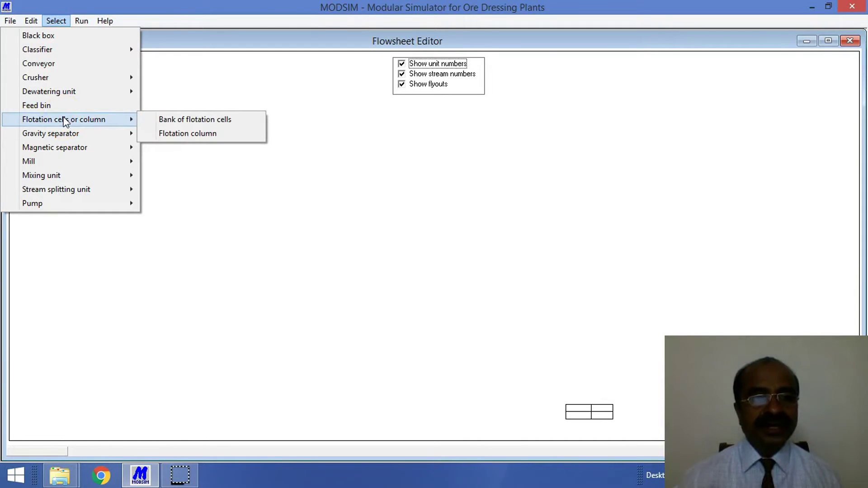
left_click(63, 133)
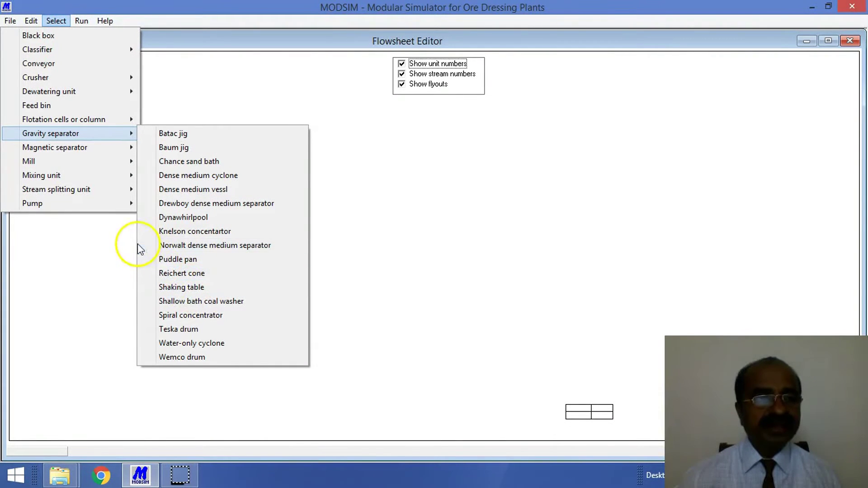
mouse_move(105, 150)
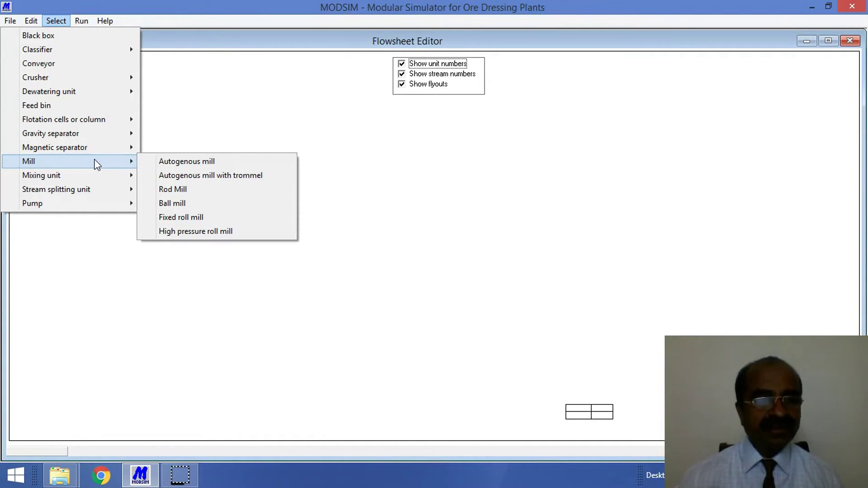
left_click(87, 181)
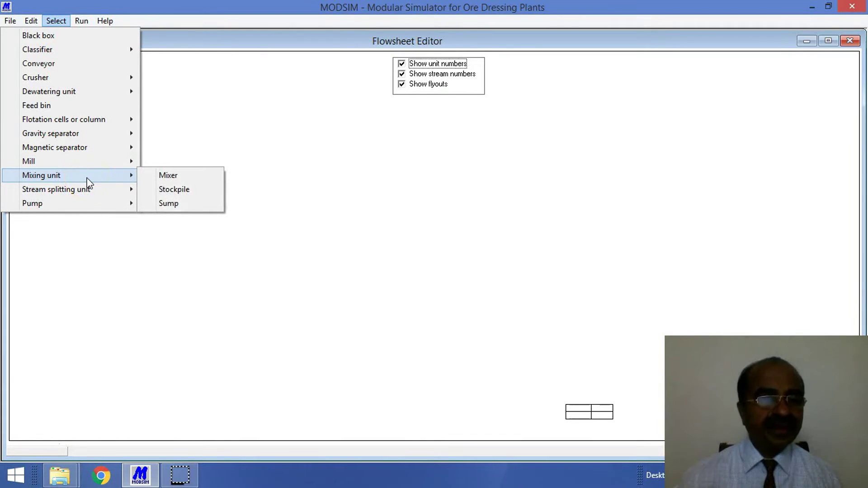
left_click(87, 189)
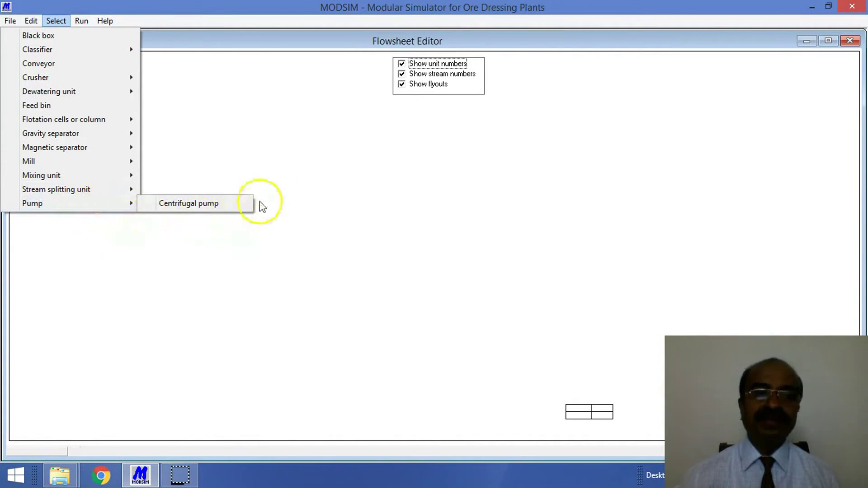
left_click(232, 153)
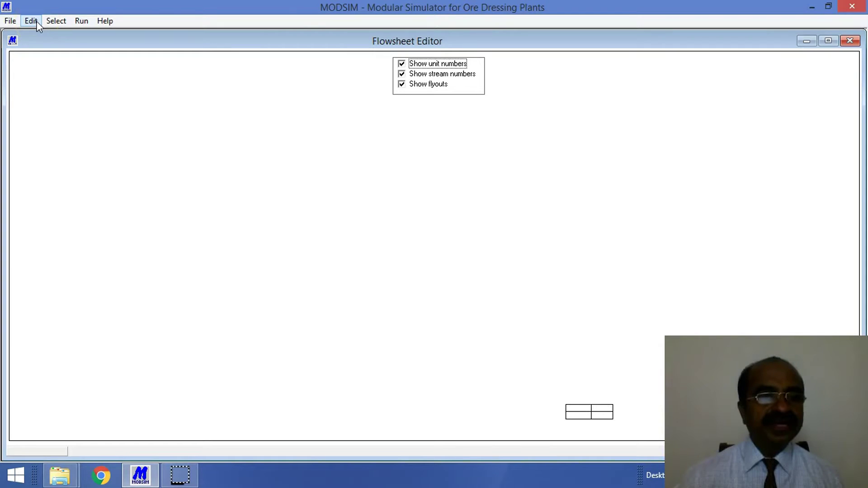
Step: Place a jaw crusher as unit 1 on the new flowsheet
left_click(56, 21)
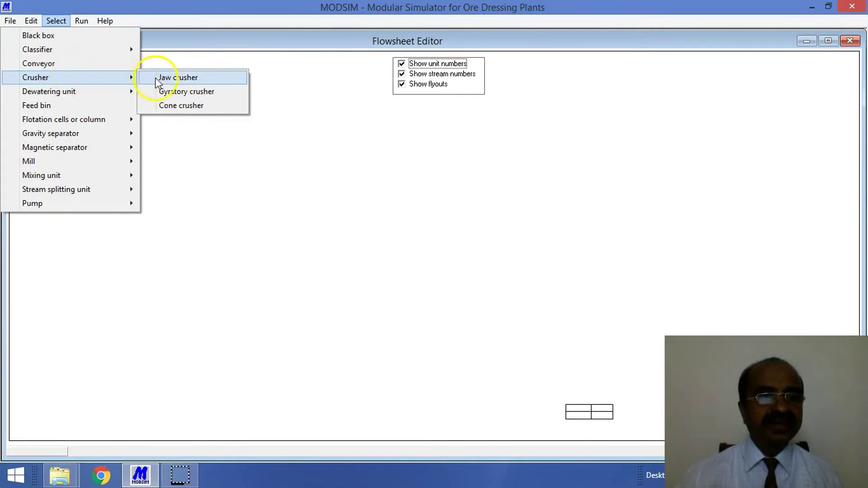
left_click(158, 80)
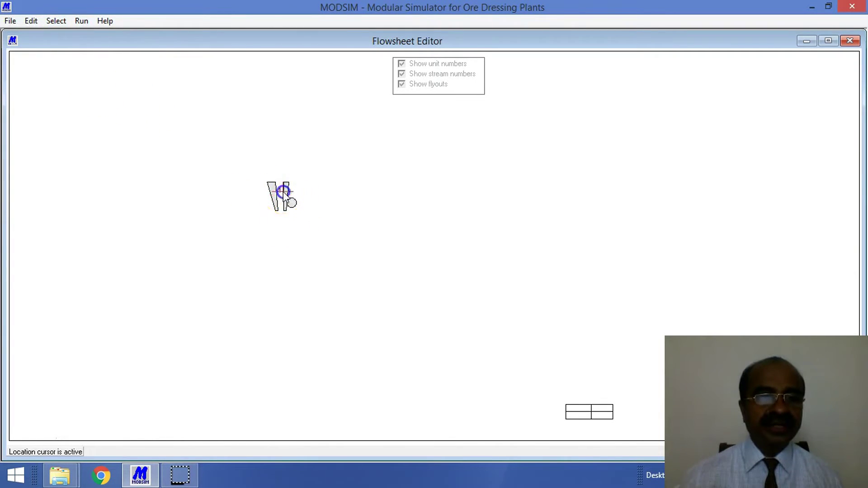
left_click(277, 206)
left_click(278, 179)
left_click(33, 21)
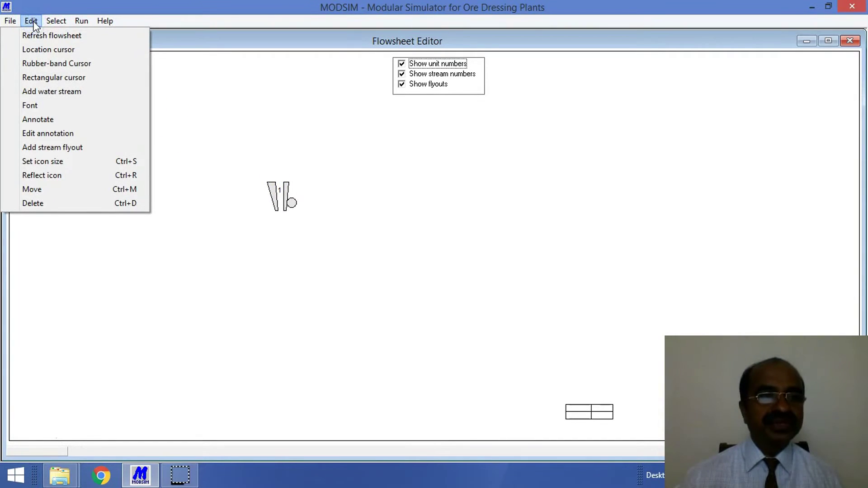
Step: With the rubber-band cursor, draw feed stream 1 into the crusher top and product stream 2 out its bottom
left_click(59, 67)
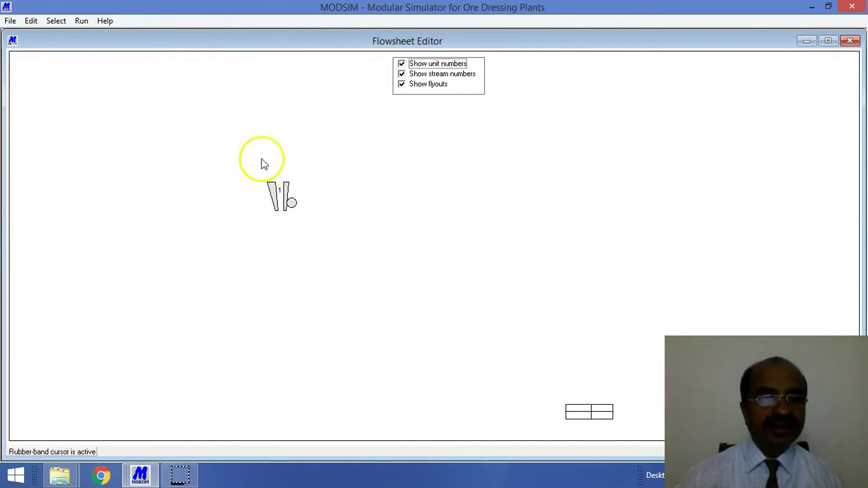
left_click_drag(262, 159, 278, 189)
right_click(279, 189)
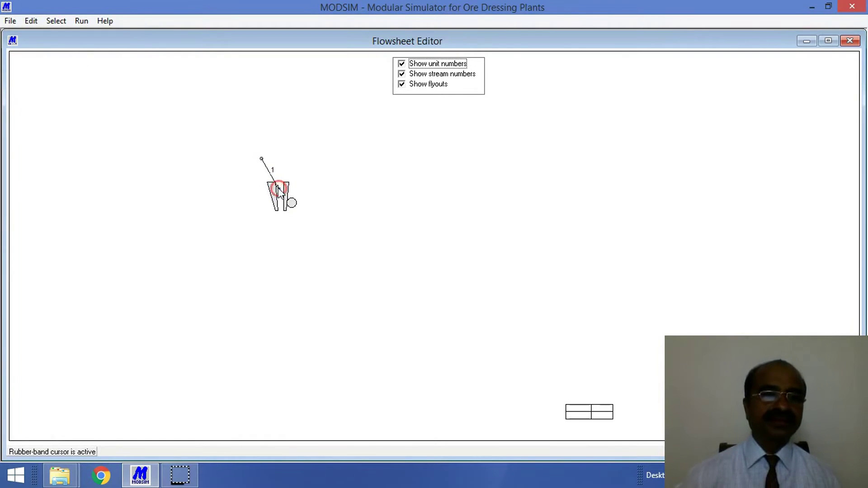
left_click_drag(280, 205, 294, 243)
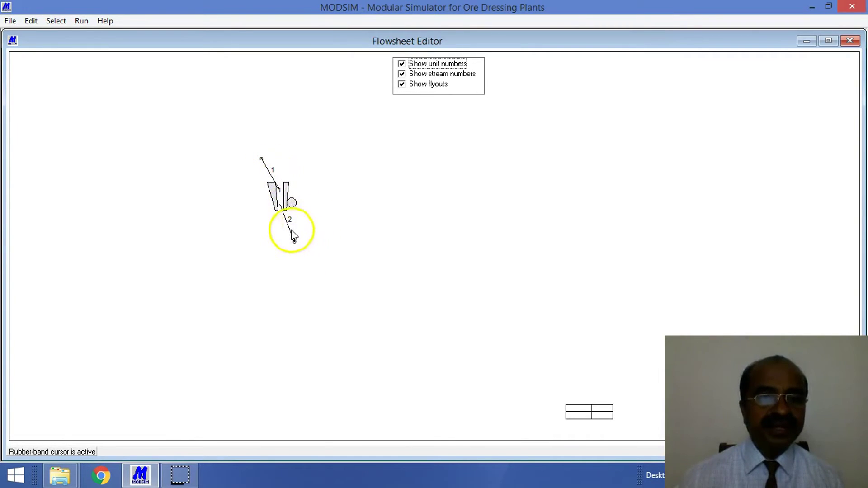
left_click(34, 24)
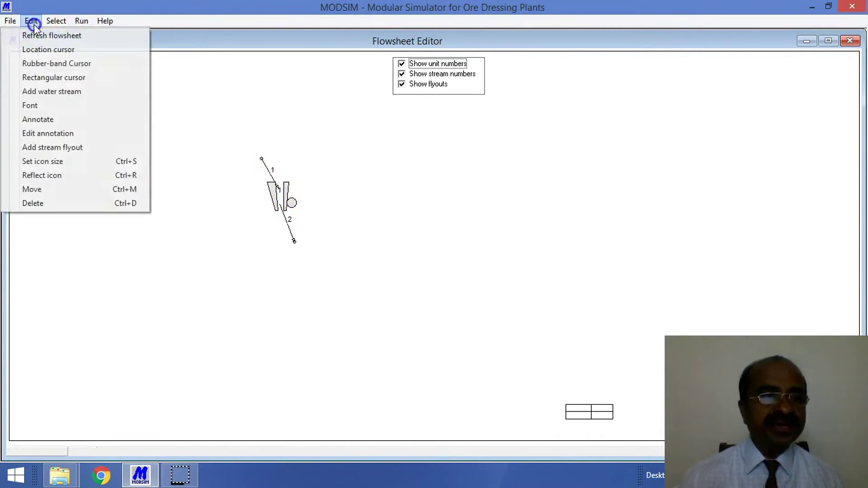
Step: Attach data flyout tables to streams 1 and 2
left_click(63, 147)
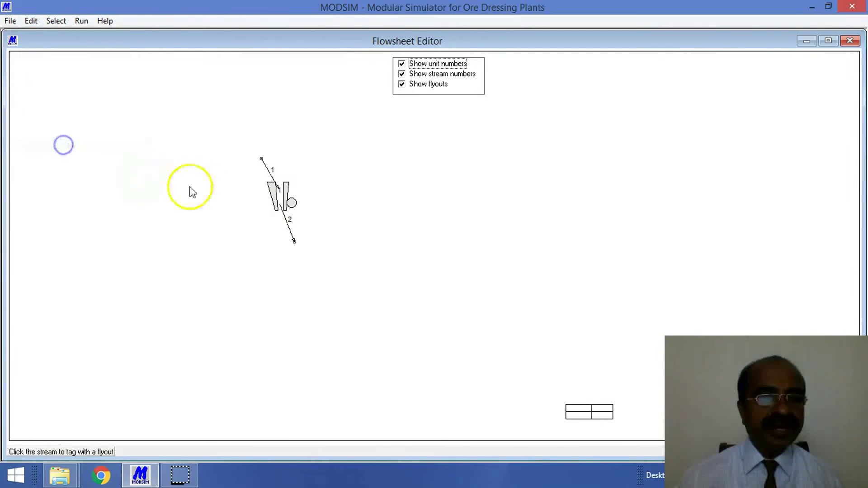
left_click(269, 167)
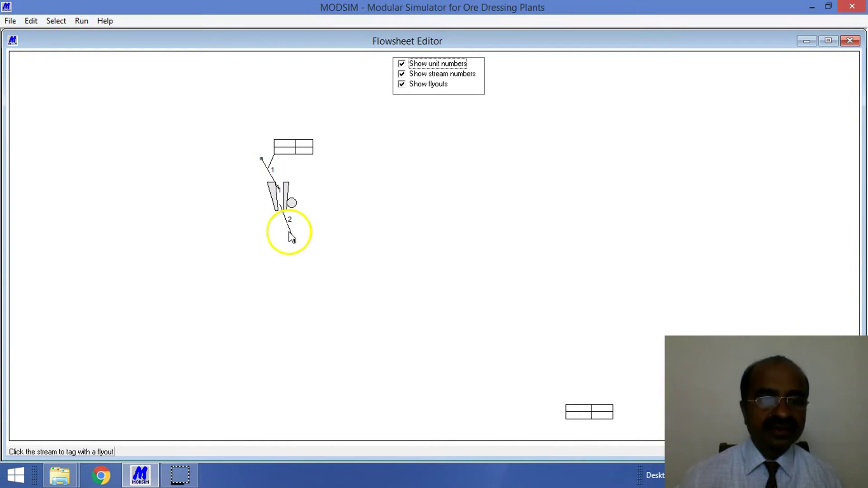
left_click(290, 234)
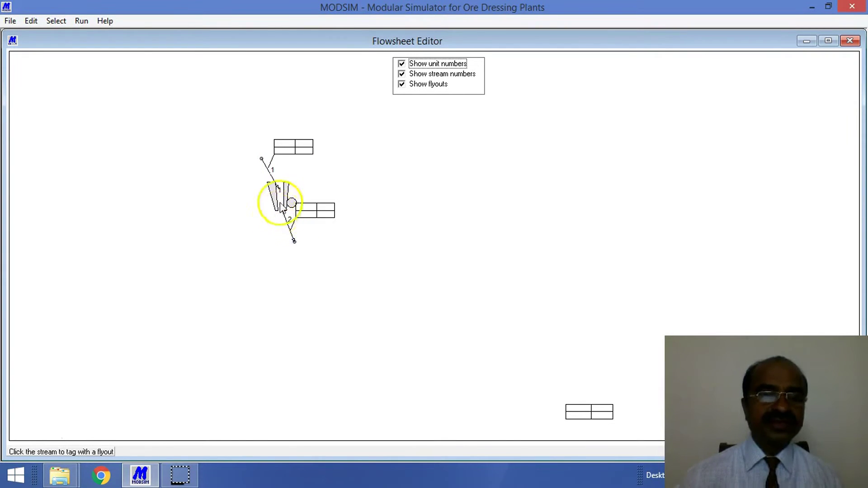
Step: Accept the flowsheet and focus the job name field
left_click(31, 22)
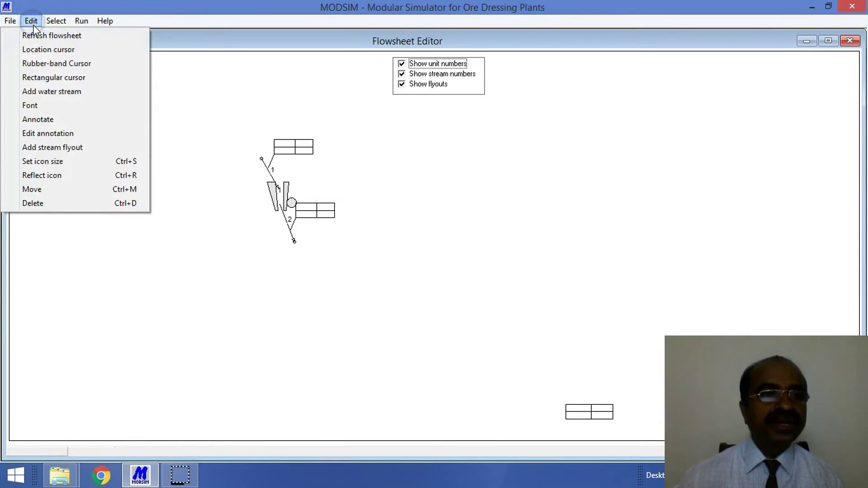
mouse_move(11, 21)
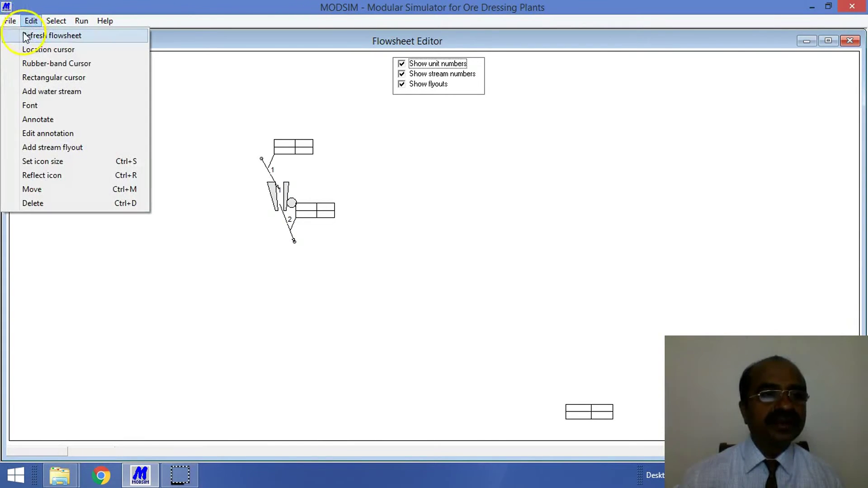
left_click(18, 36)
left_click(371, 201)
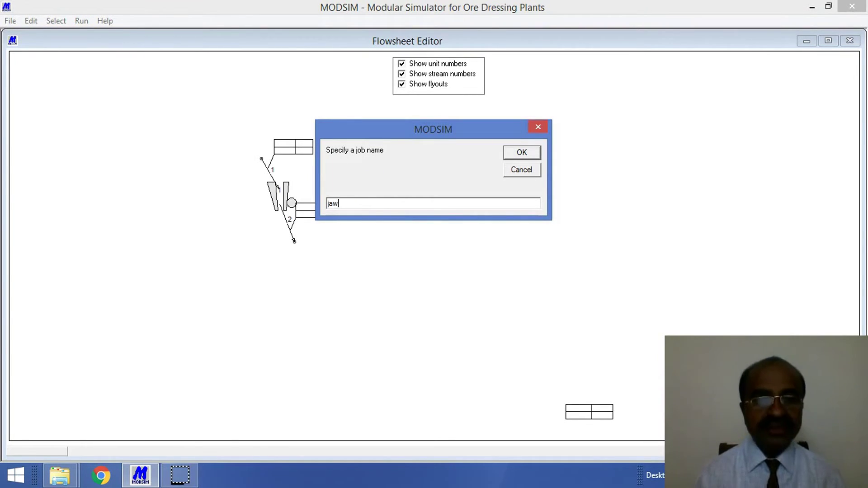
Step: Save the job as jaw1, re-accept its jaw crusher flowsheet, and dismiss the unfilled-flyouts error
type("jaw1")
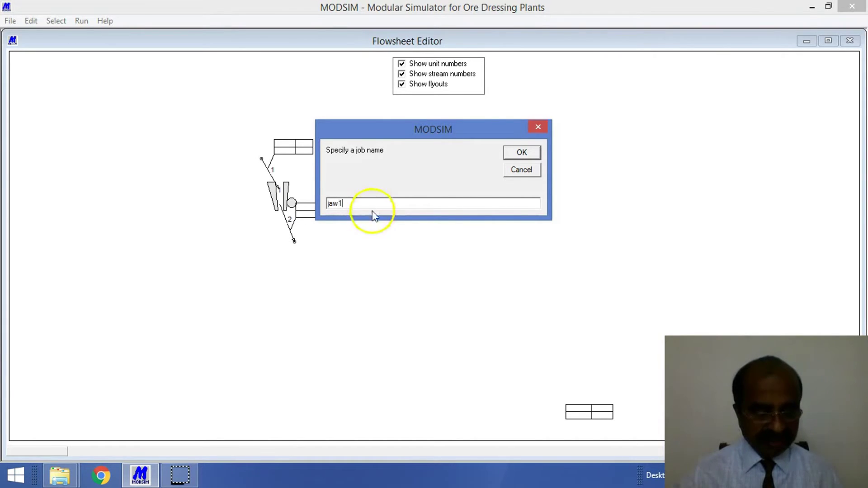
left_click(524, 152)
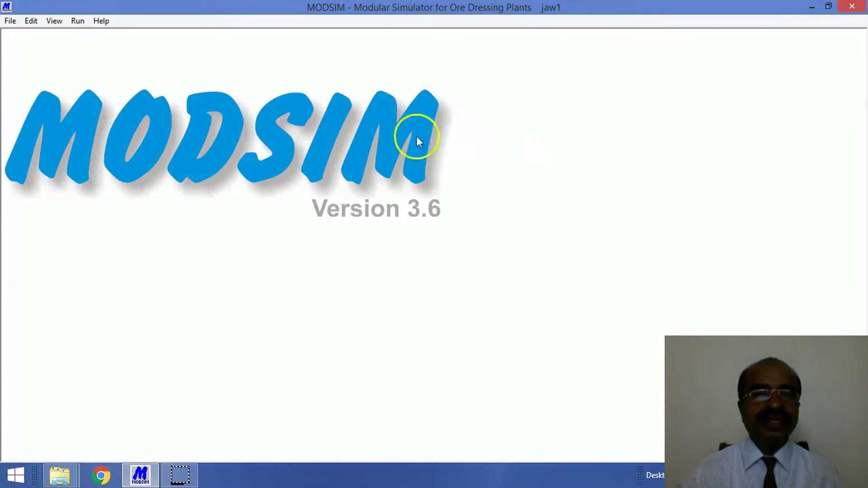
left_click(33, 22)
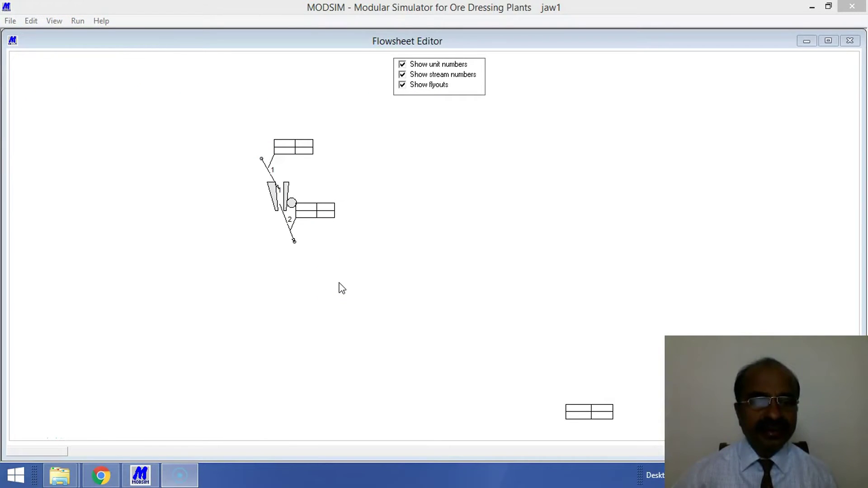
left_click(37, 22)
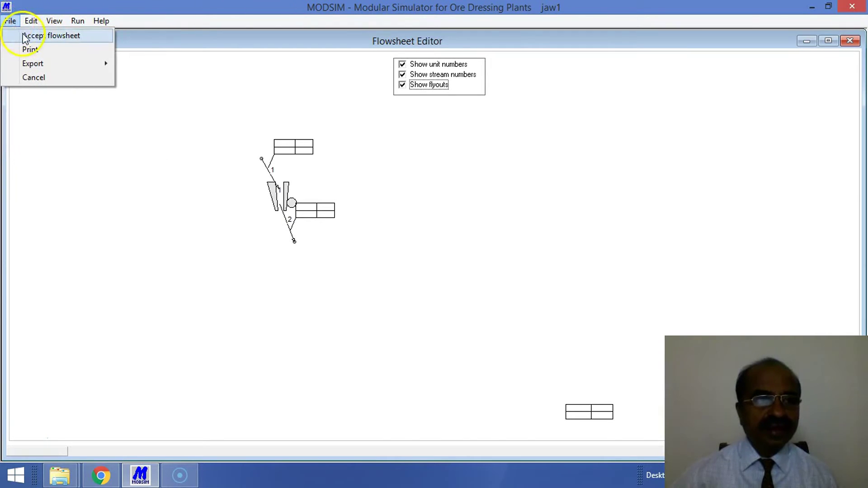
left_click(25, 35)
left_click(465, 282)
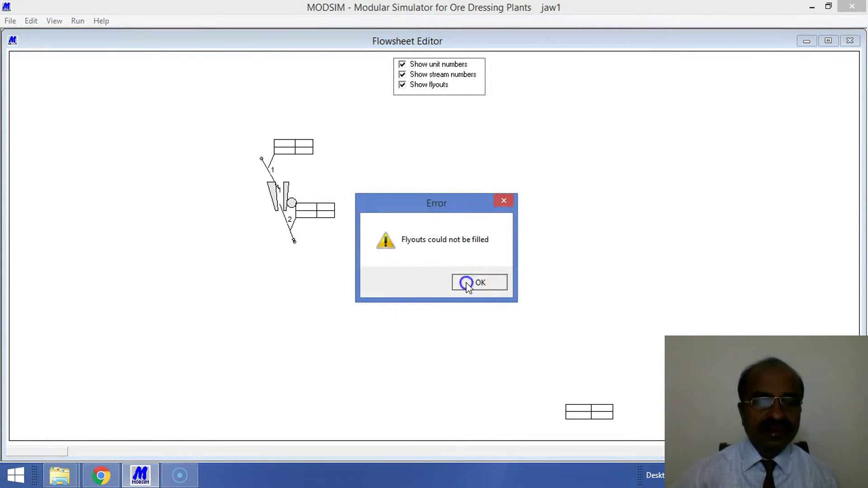
Step: Start the system data with 1 mineral named hematite, then cancel back to the flowsheet
left_click(31, 21)
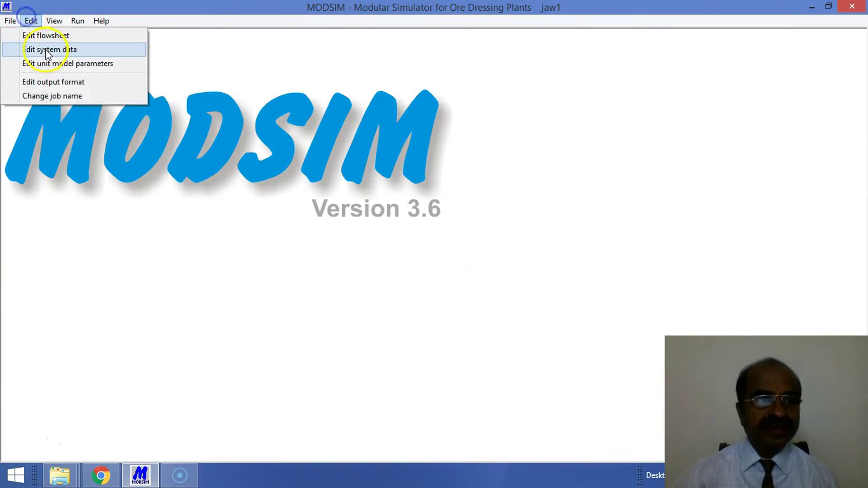
left_click(45, 50)
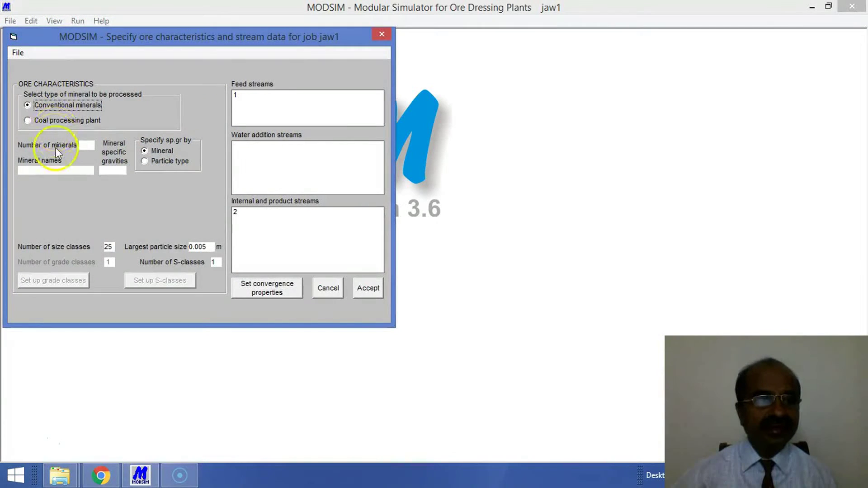
left_click(85, 149)
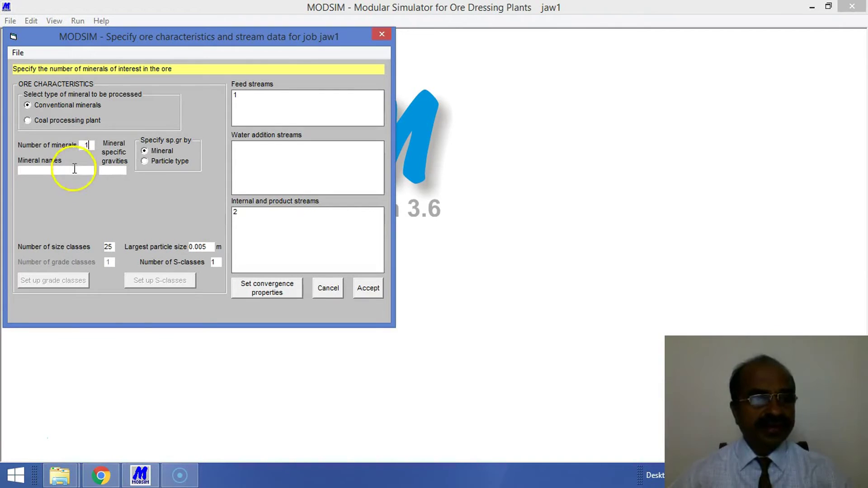
left_click(73, 168)
type("he")
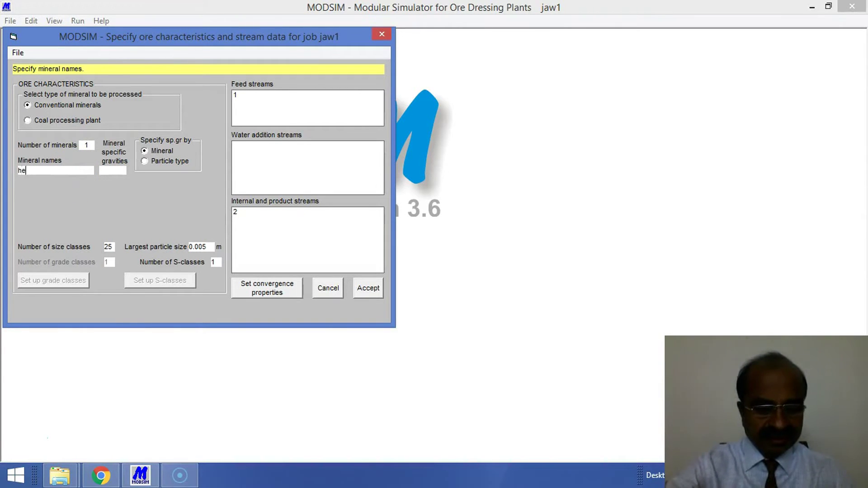
type("matite")
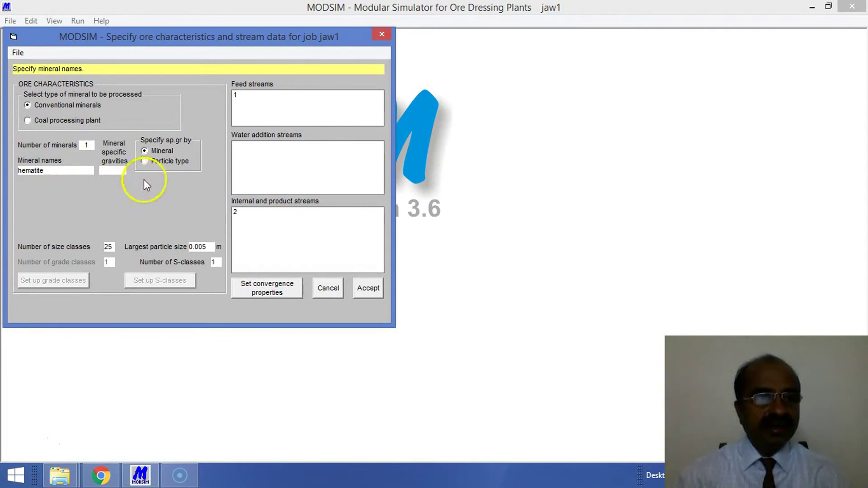
left_click(120, 171)
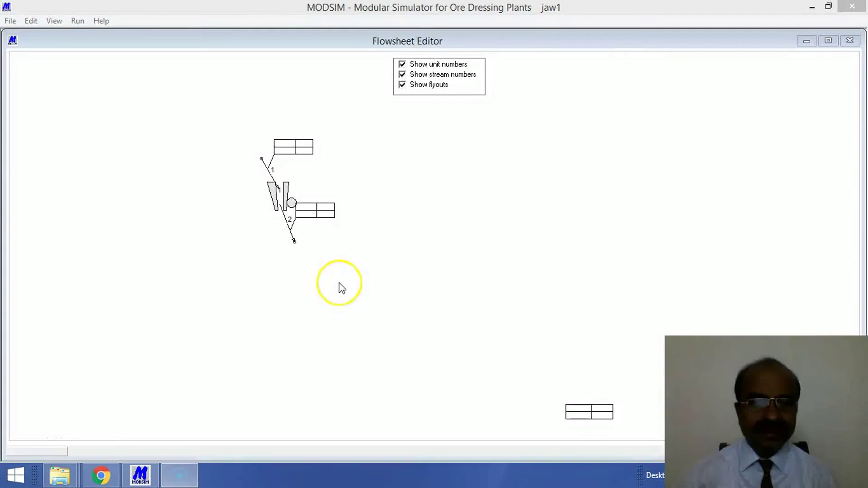
left_click(339, 287)
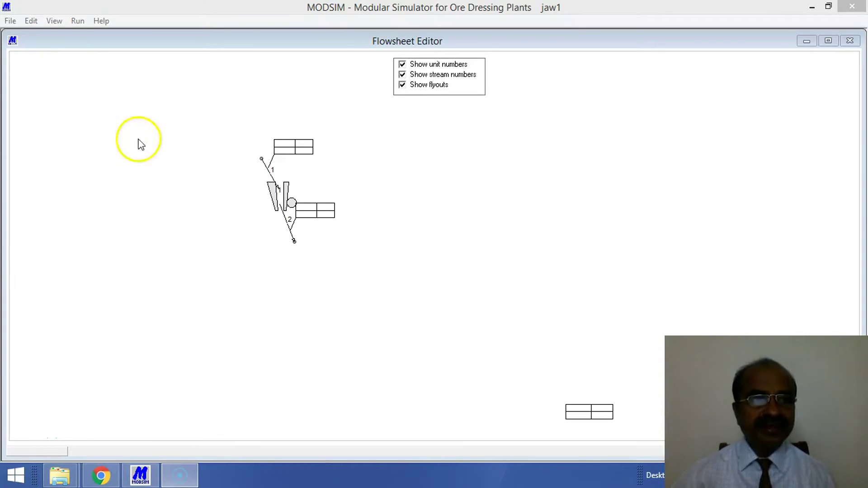
Step: Accept the jaw1 flowsheet and dismiss the flyouts-could-not-be-filled error
left_click(32, 21)
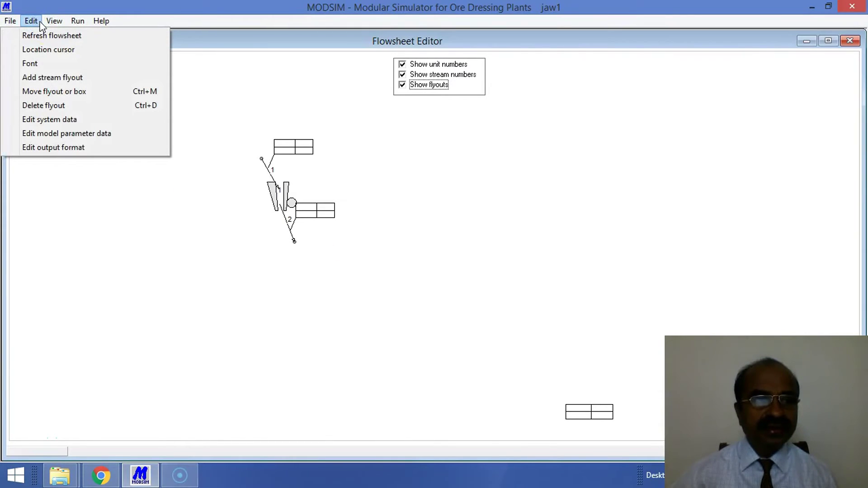
left_click(54, 20)
left_click(37, 23)
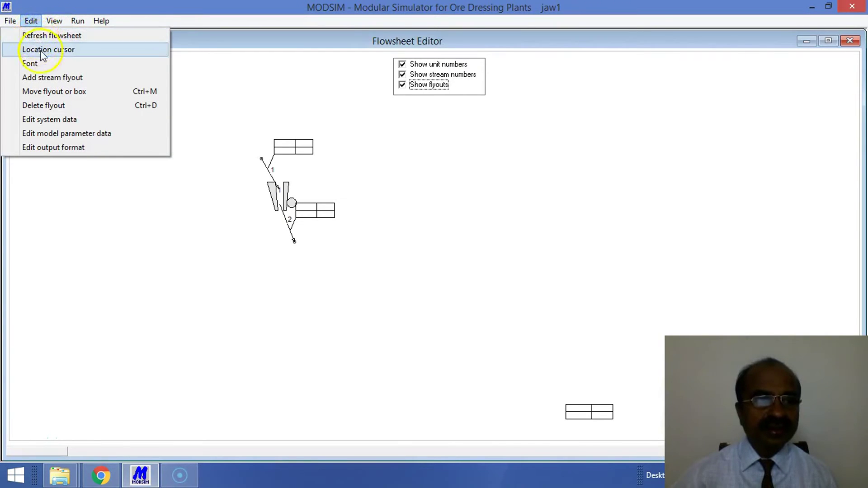
left_click(10, 20)
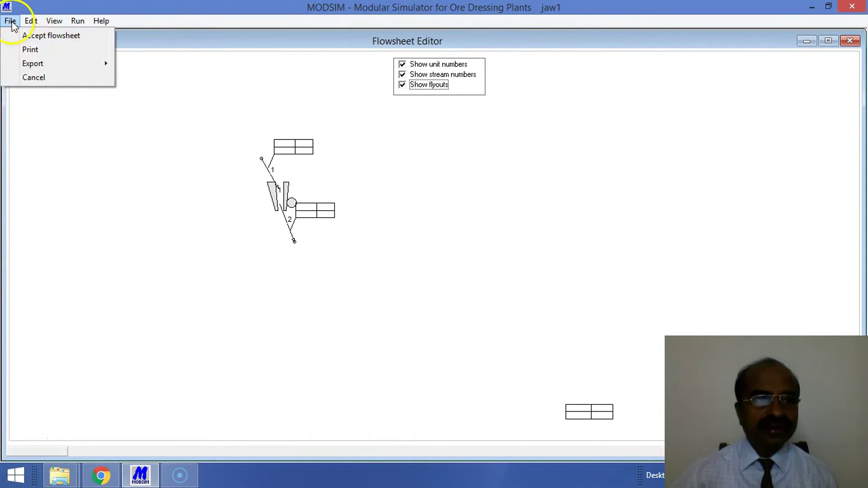
left_click(27, 34)
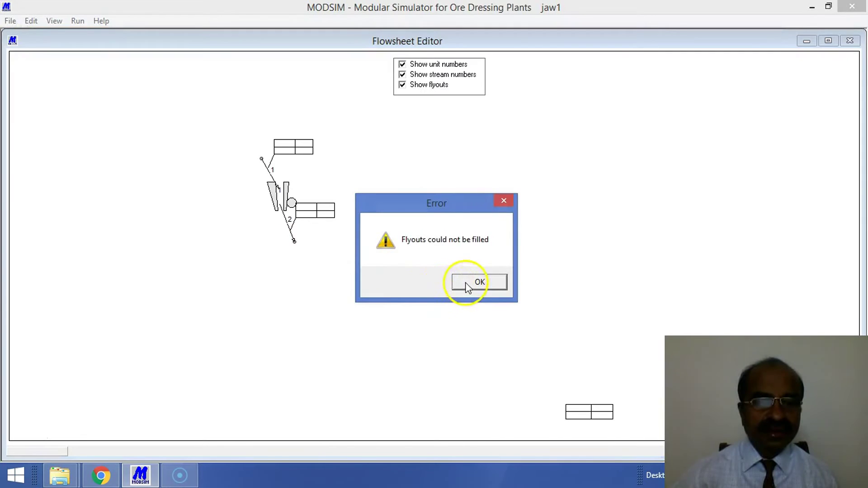
left_click(471, 282)
left_click(31, 21)
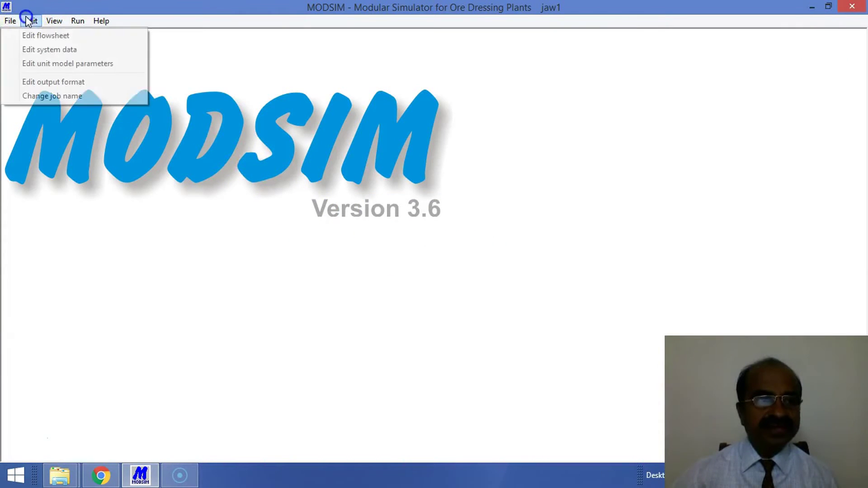
Step: In the ore data form, enter one mineral, hematite, with specific gravity 5.1
left_click(45, 49)
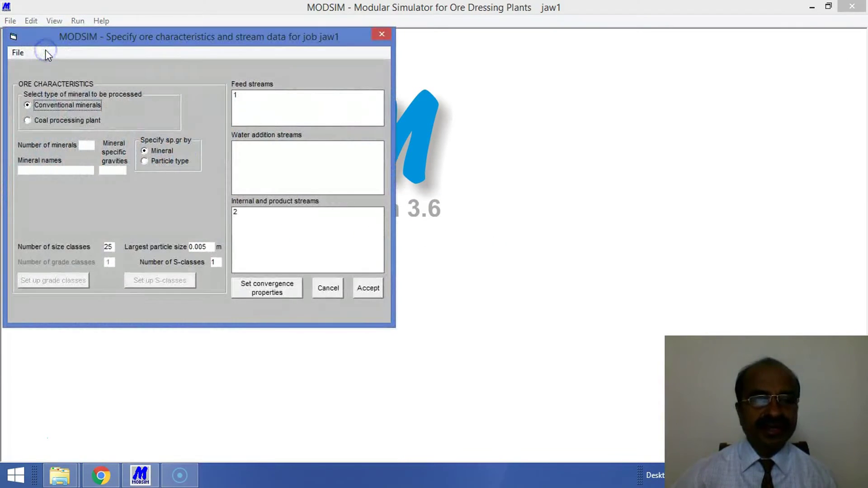
left_click(85, 148)
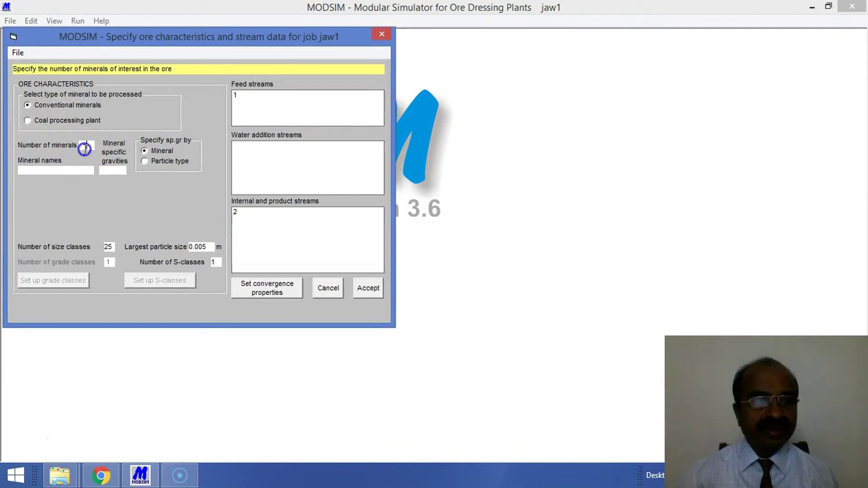
left_click(73, 168)
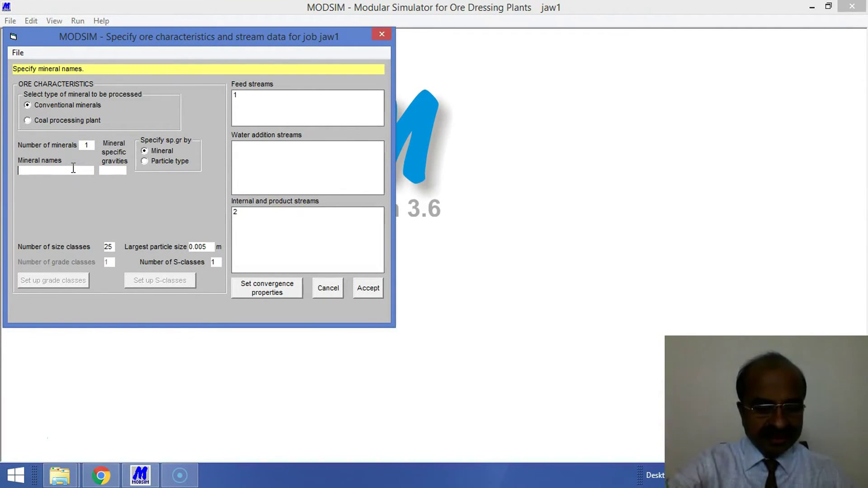
type("hemati")
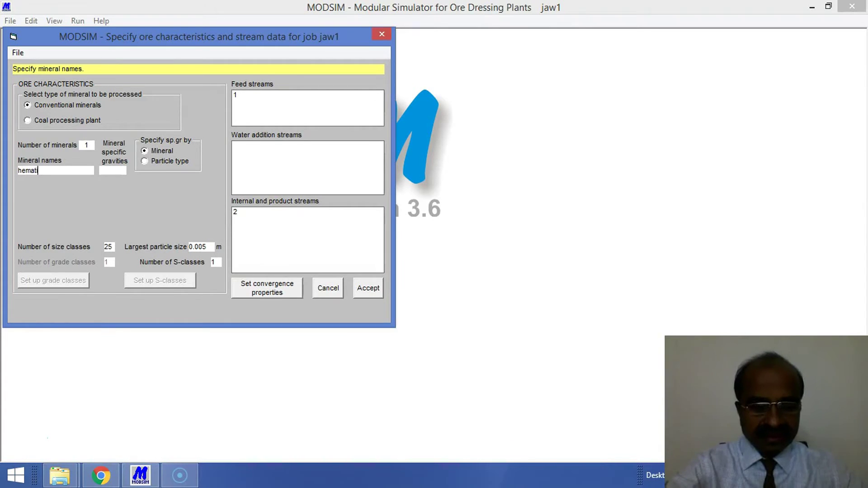
type("te")
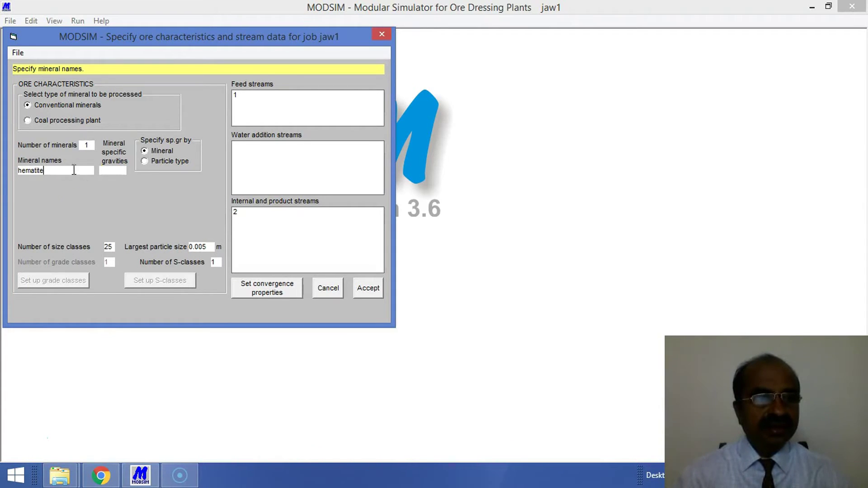
left_click(120, 171)
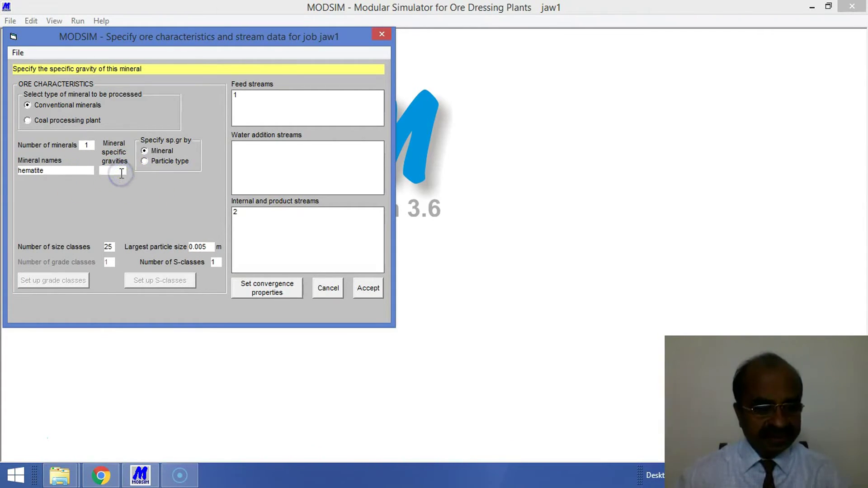
type("5.")
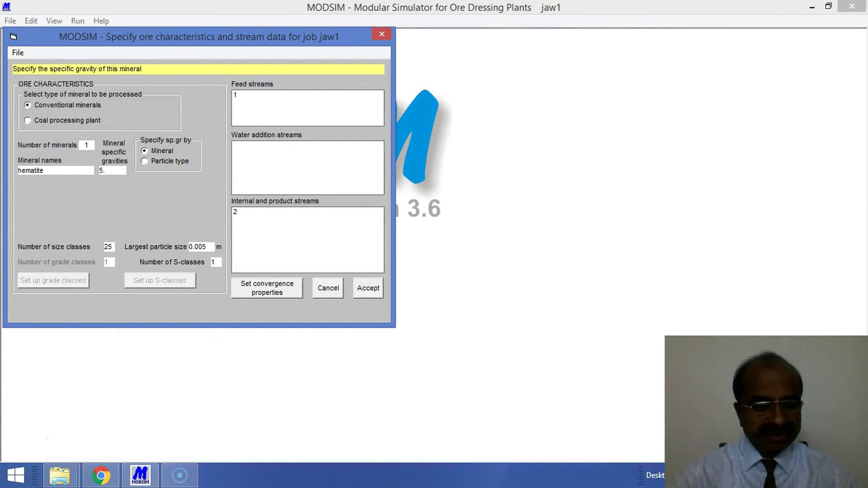
type("1")
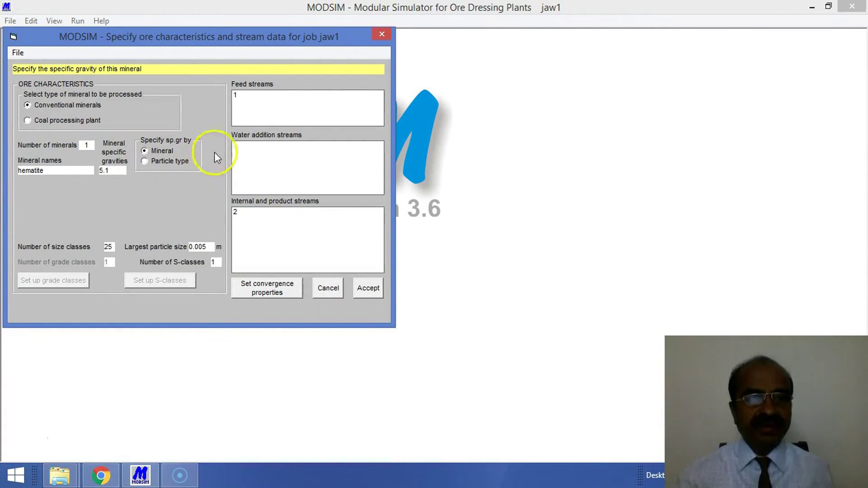
Step: Submit the ore and stream data, dismissing the missing feed rate warning and no feed streams error
left_click(374, 290)
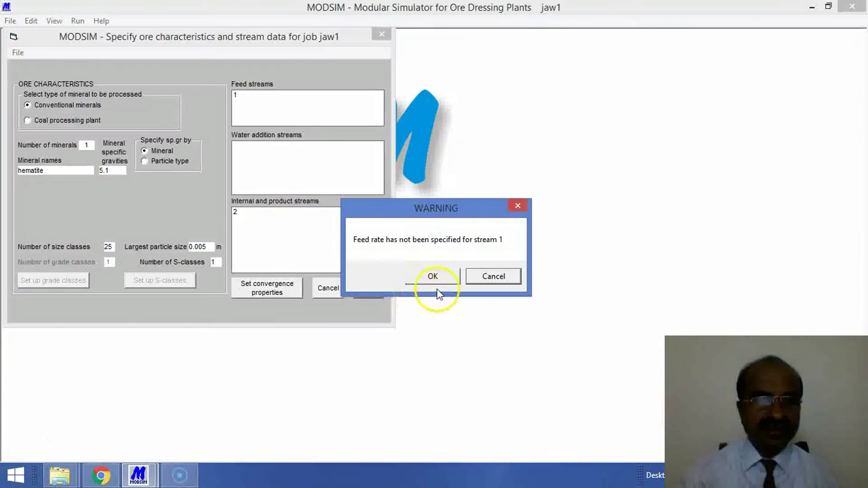
left_click(444, 275)
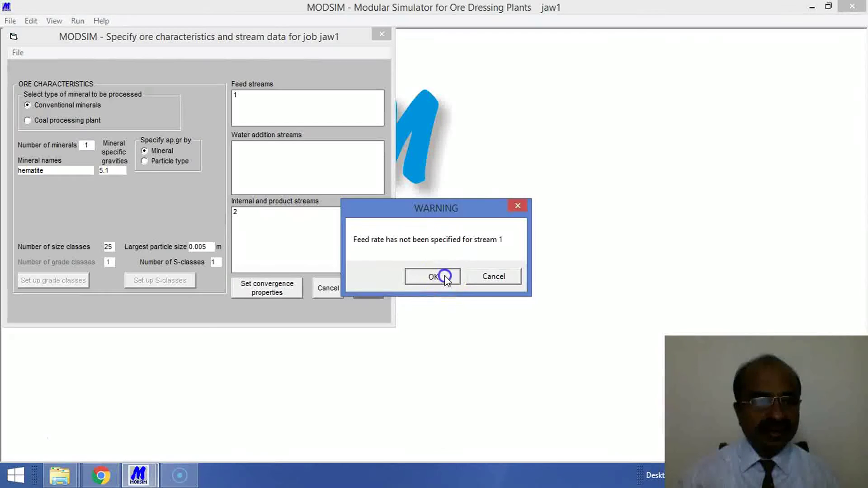
left_click(516, 283)
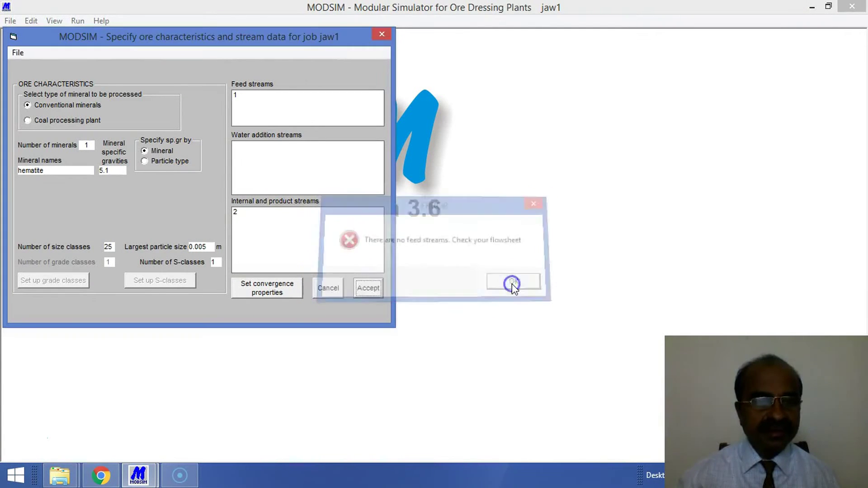
Step: Set feed stream 1's feed rate units to kg/s and accept its settings
double_click(236, 96)
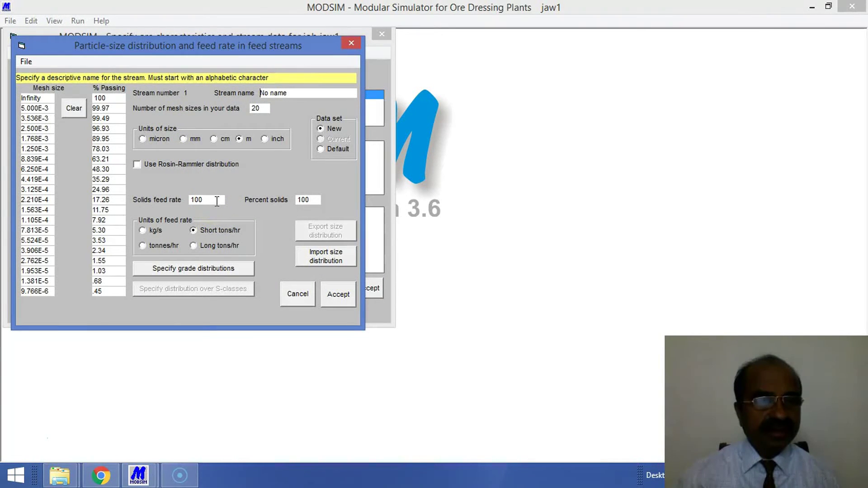
left_click(168, 249)
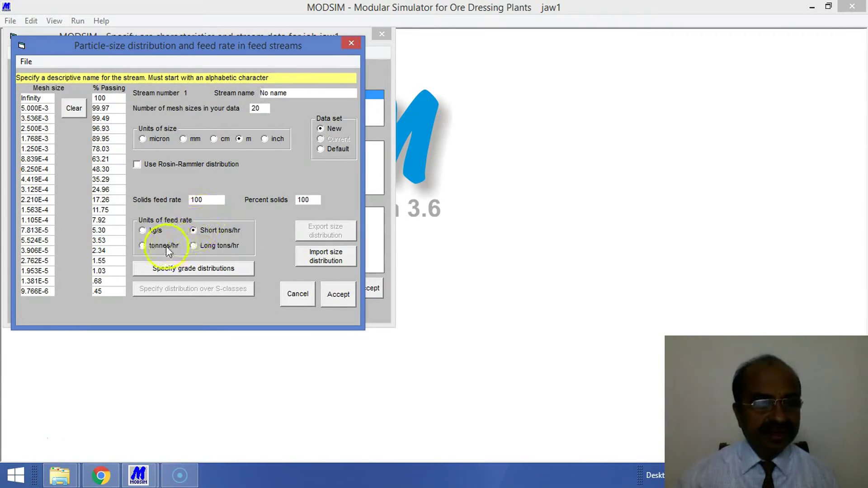
left_click(142, 231)
left_click(342, 306)
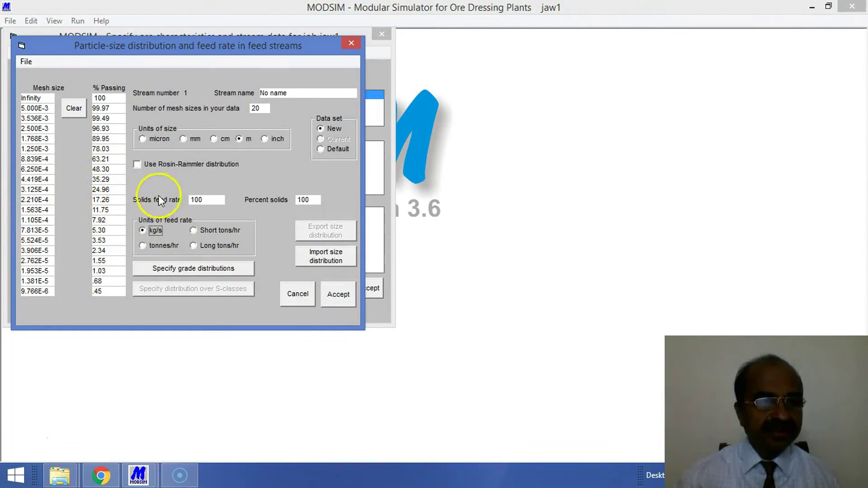
left_click(340, 297)
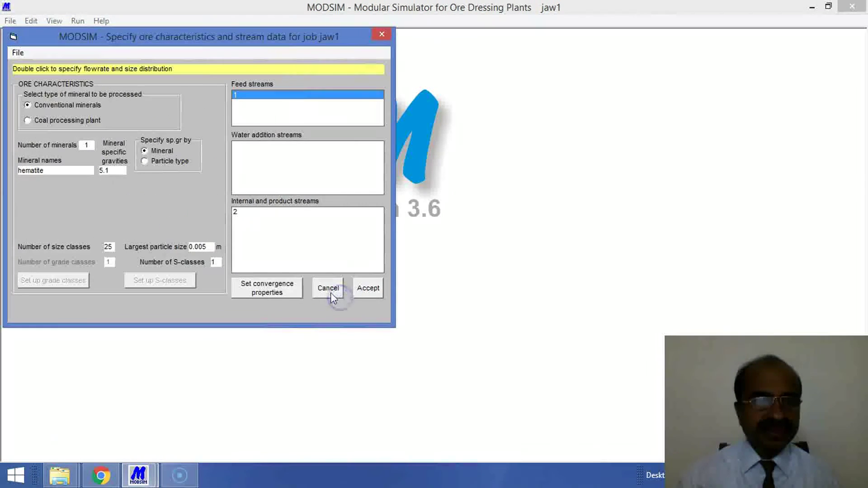
Step: Replace stream 2's 'No name' label with 'product' and accept it
double_click(241, 210)
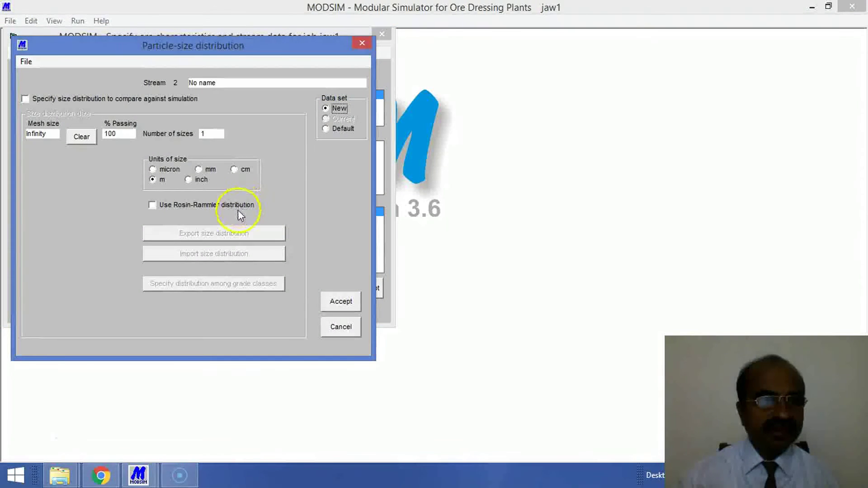
left_click(228, 82)
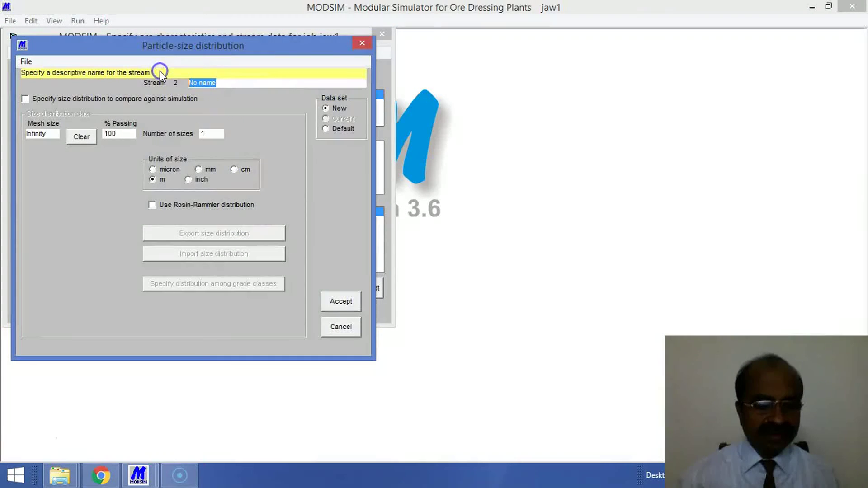
type("pr")
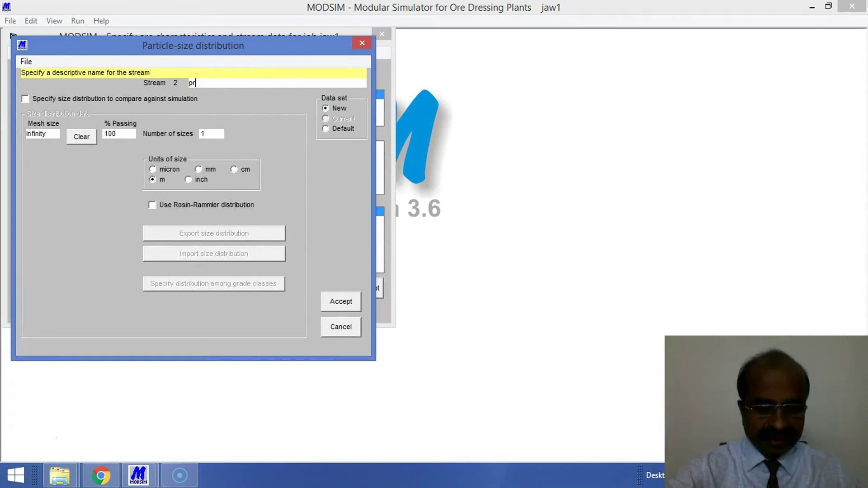
type("oduct")
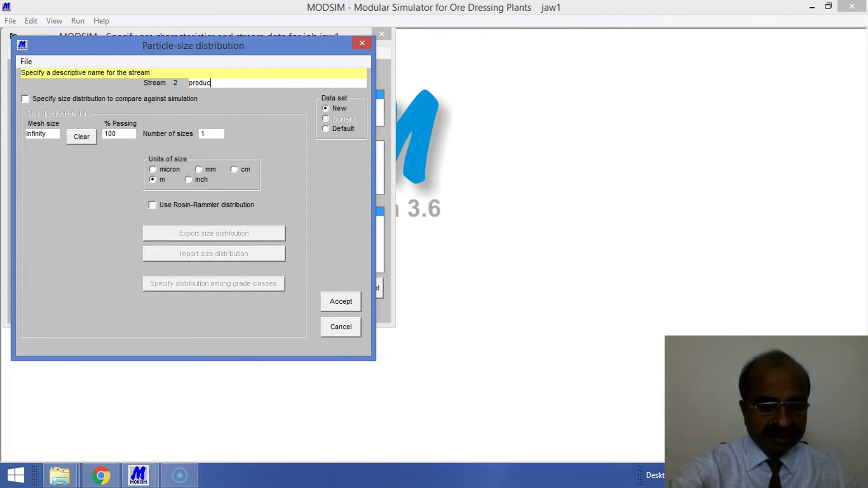
left_click(356, 302)
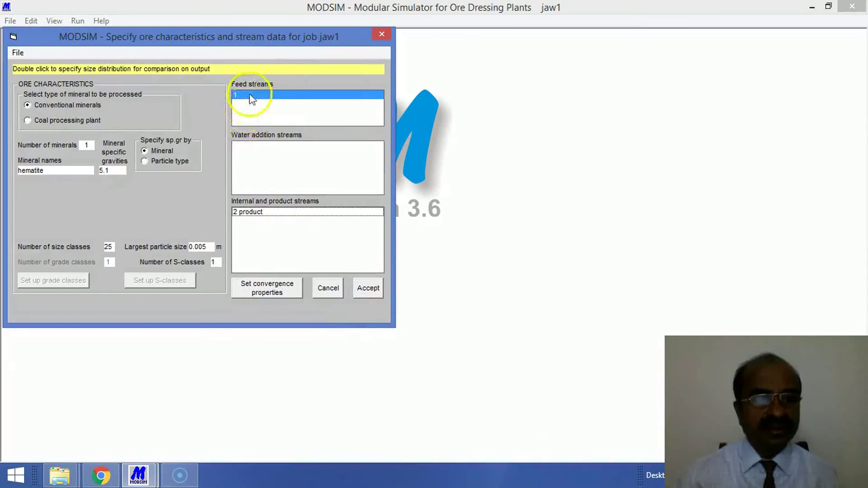
Step: Rename feed stream 1 from 'No name' to 'Feed' and accept it
double_click(251, 96)
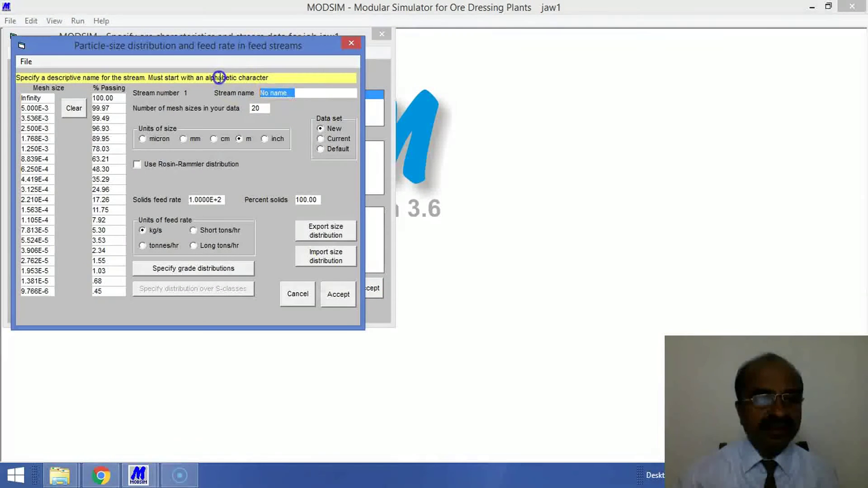
type("F")
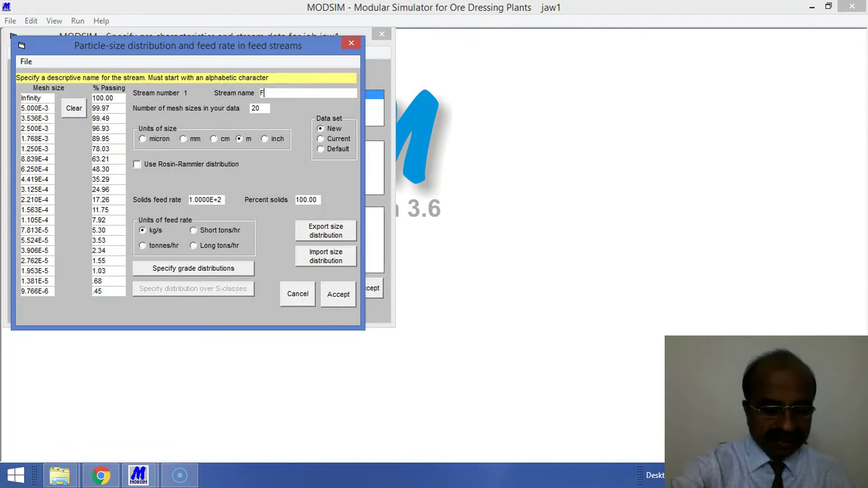
type("eed")
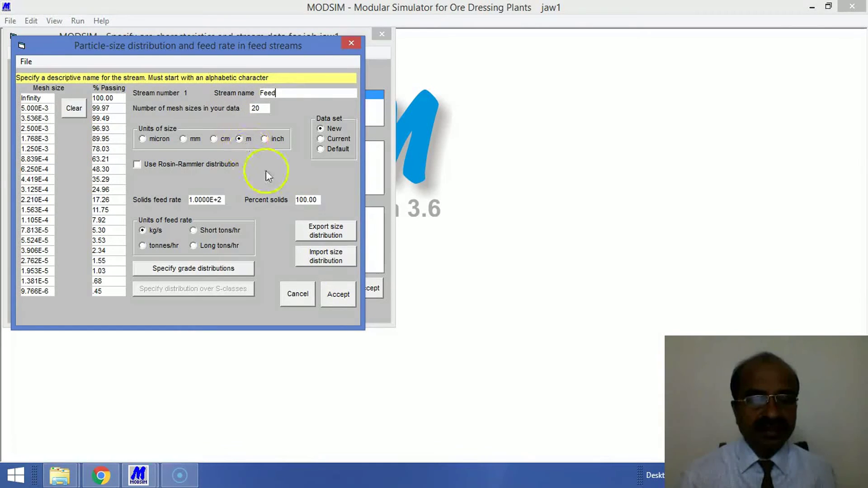
left_click(349, 296)
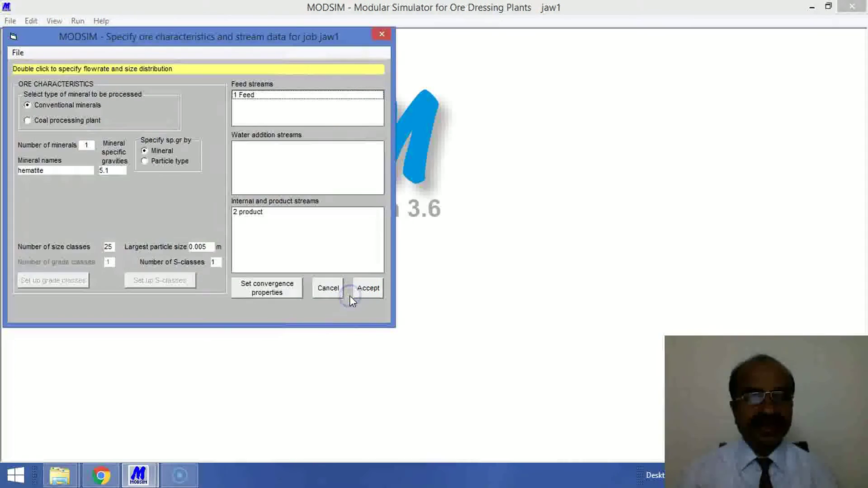
Step: Save the ore and stream data, then select the Jaw crusher unit under Edit unit model parameters
left_click(378, 291)
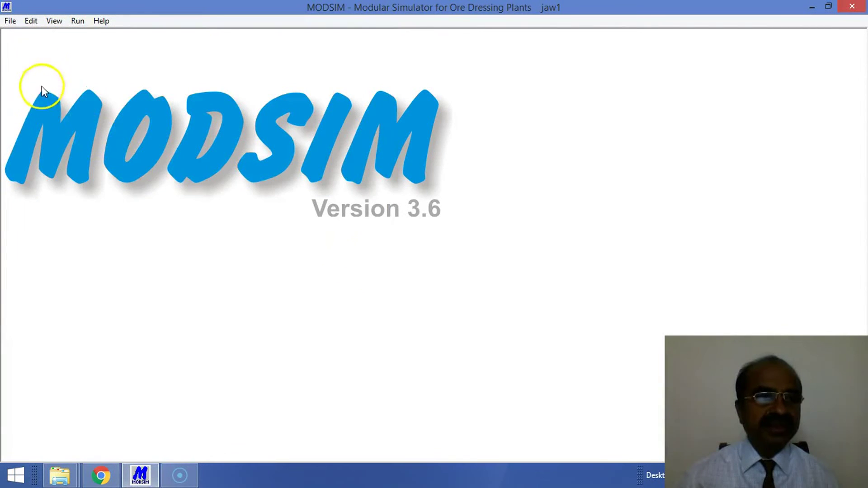
left_click(30, 21)
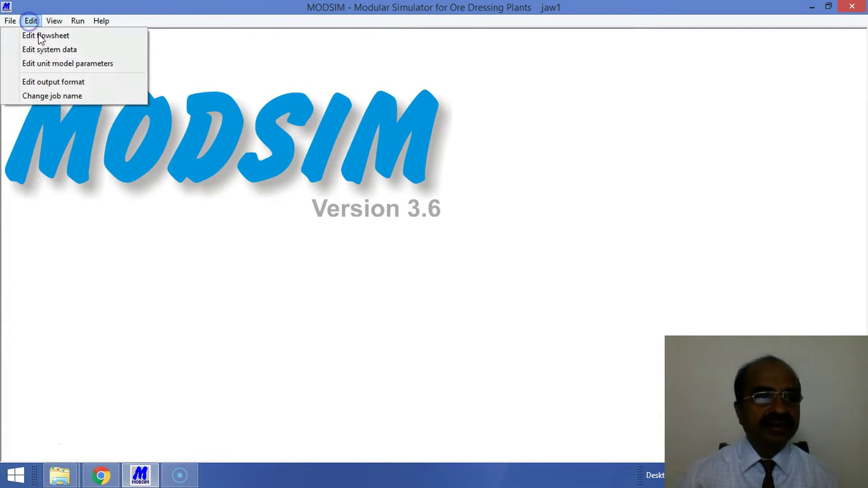
left_click(56, 66)
left_click(63, 107)
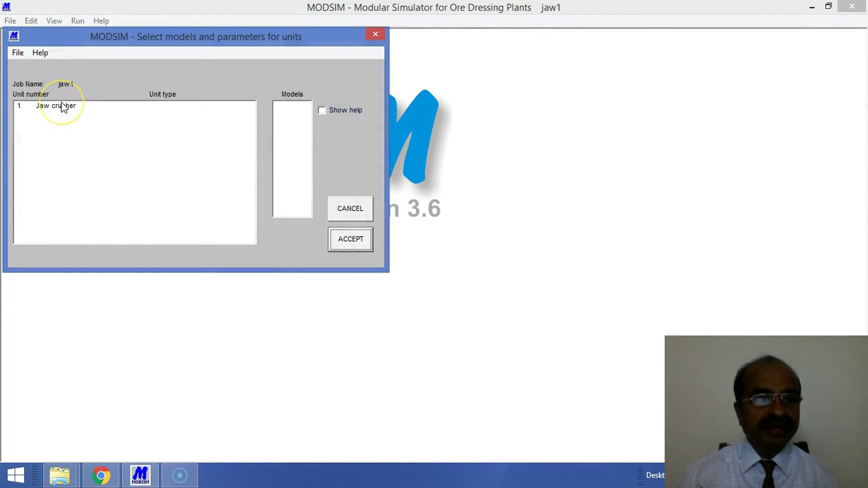
left_click(65, 109)
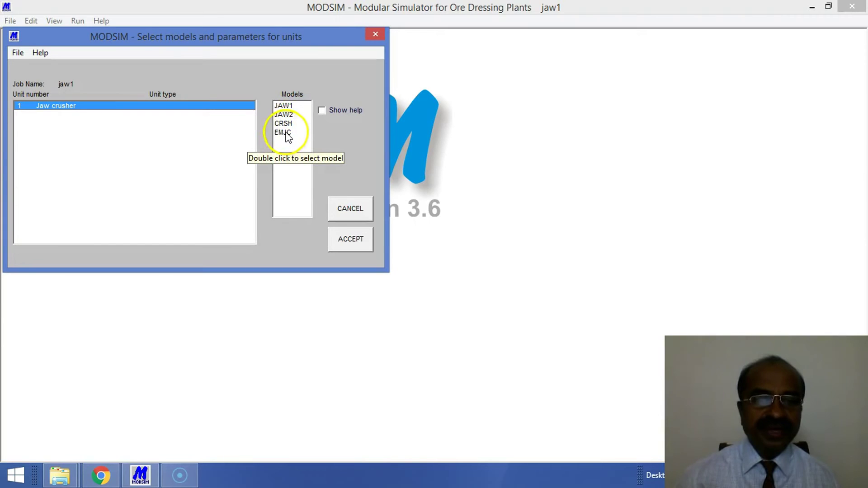
Step: Assign the JAW1 model, accepting .0254 m open-side setting and work index 12
double_click(290, 106)
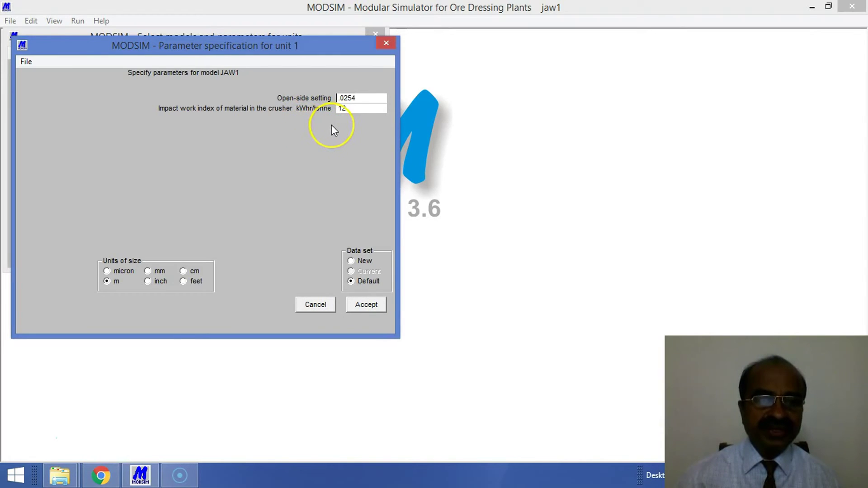
left_click(371, 304)
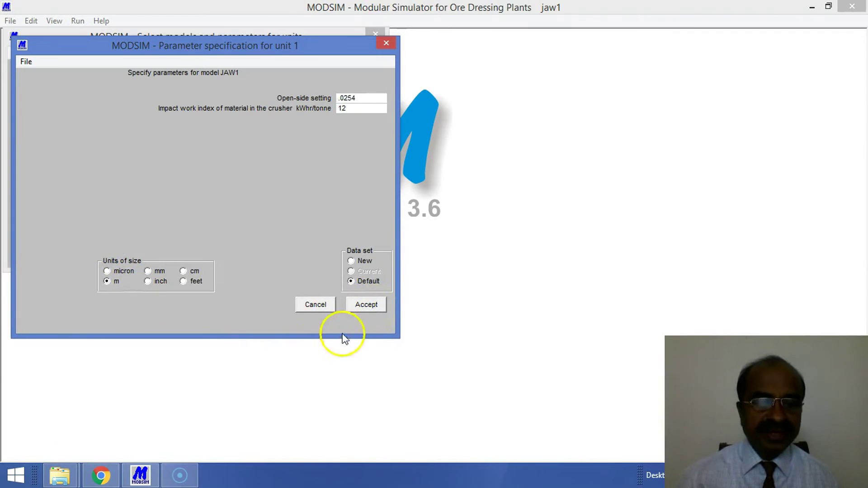
left_click(365, 305)
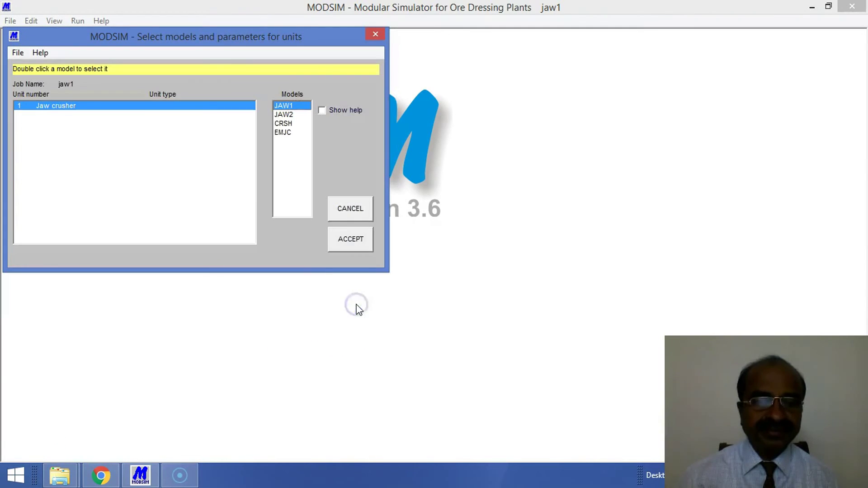
left_click(349, 243)
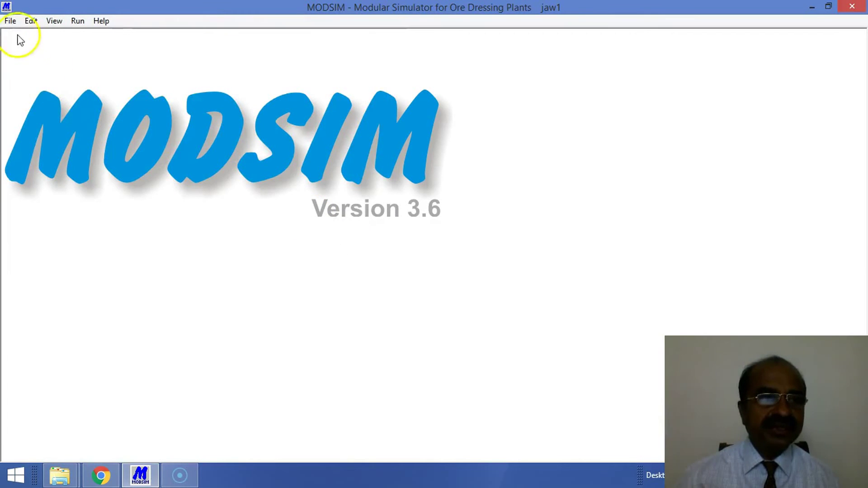
Step: Switch to the flowsheet view and dismiss the no valid output data message
left_click(30, 21)
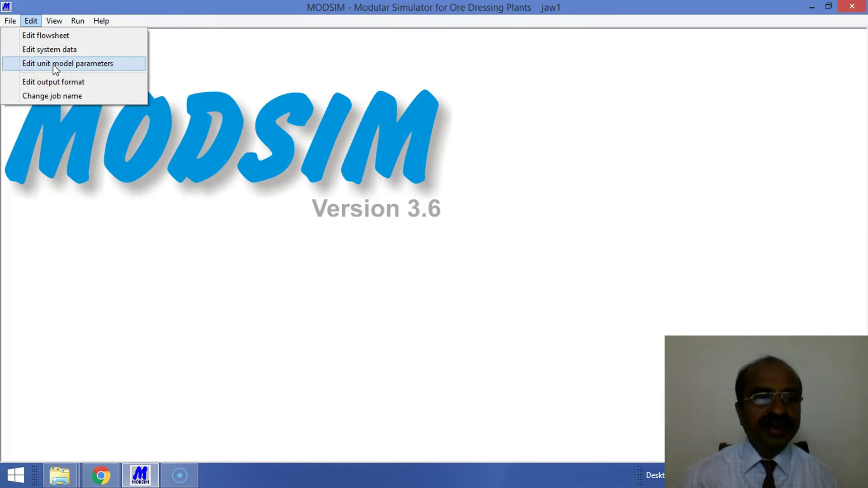
left_click(55, 21)
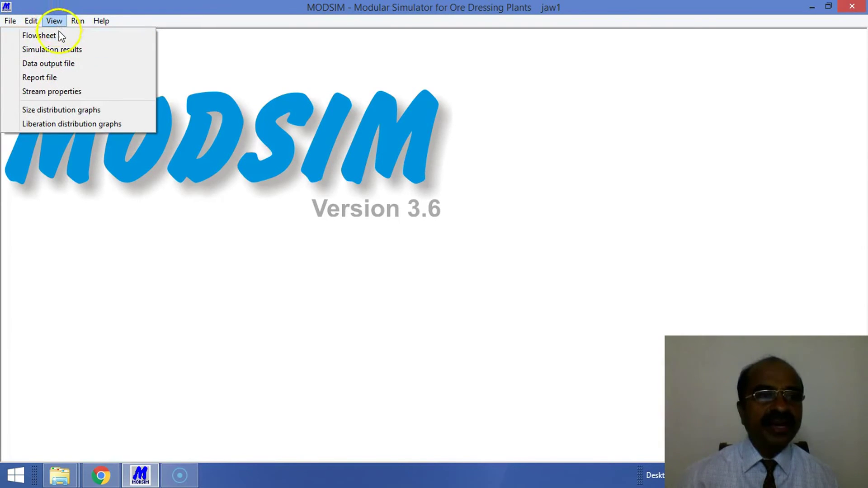
mouse_move(78, 21)
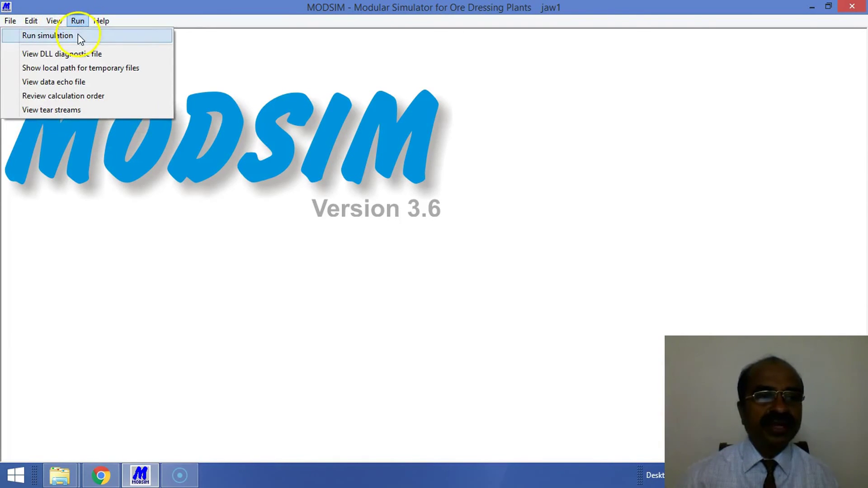
left_click(53, 35)
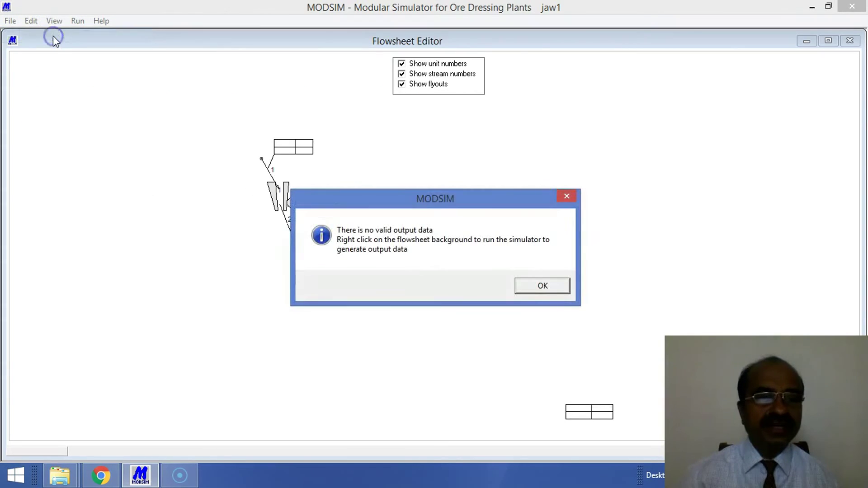
left_click(553, 287)
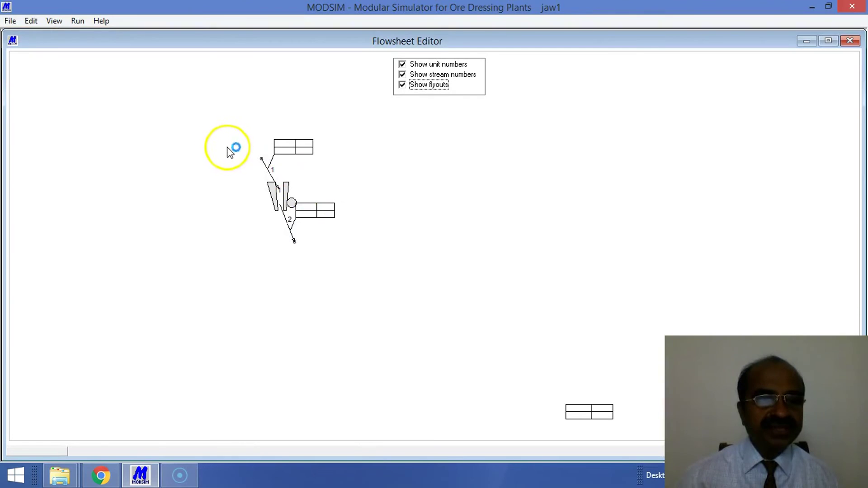
Step: Run the jaw1 simulation and acknowledge the simulation and data output completion messages
left_click(77, 20)
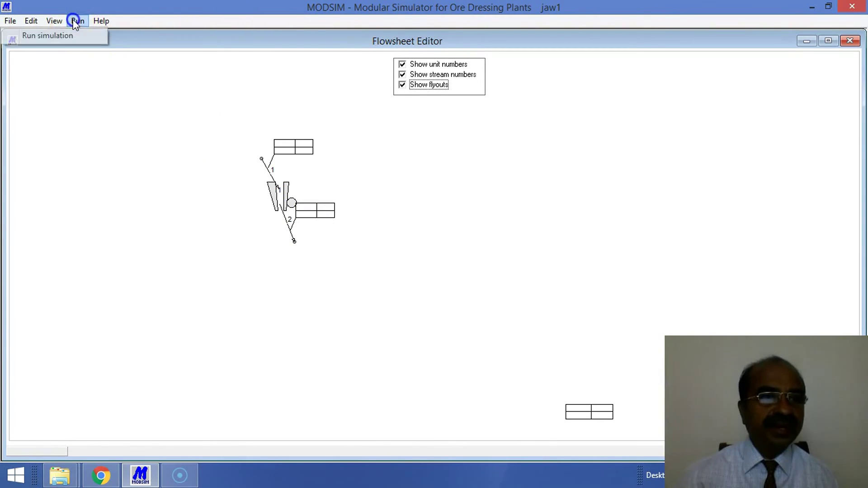
left_click(75, 36)
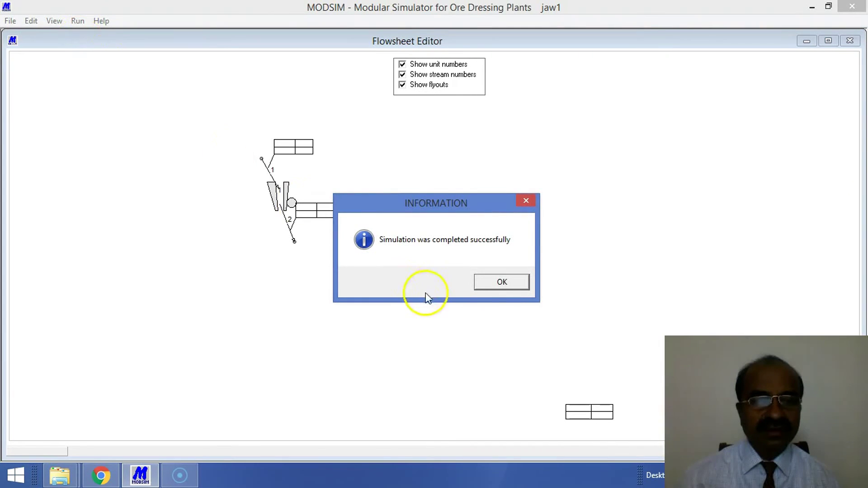
left_click(492, 288)
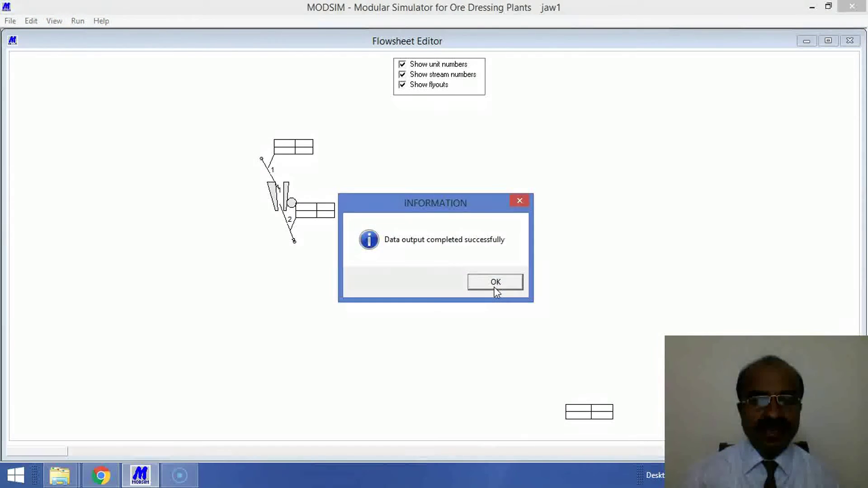
left_click(497, 290)
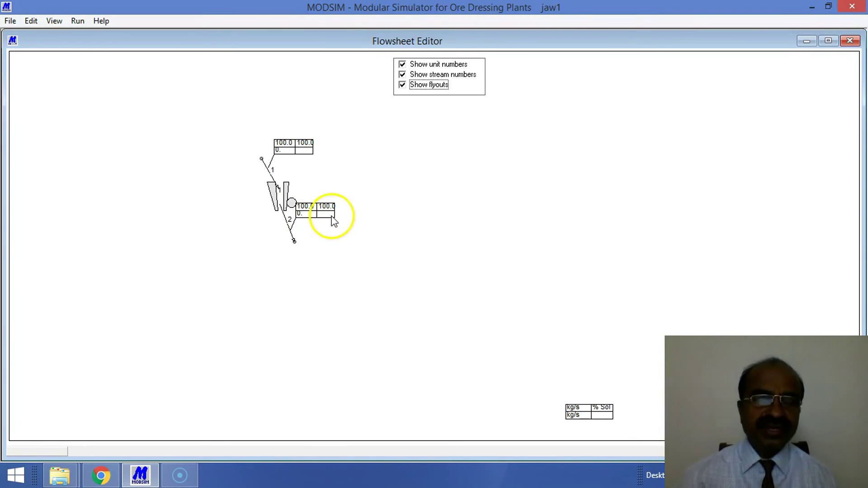
Step: Display feed stream 1's properties report, look through it, and close it
right_click(266, 169)
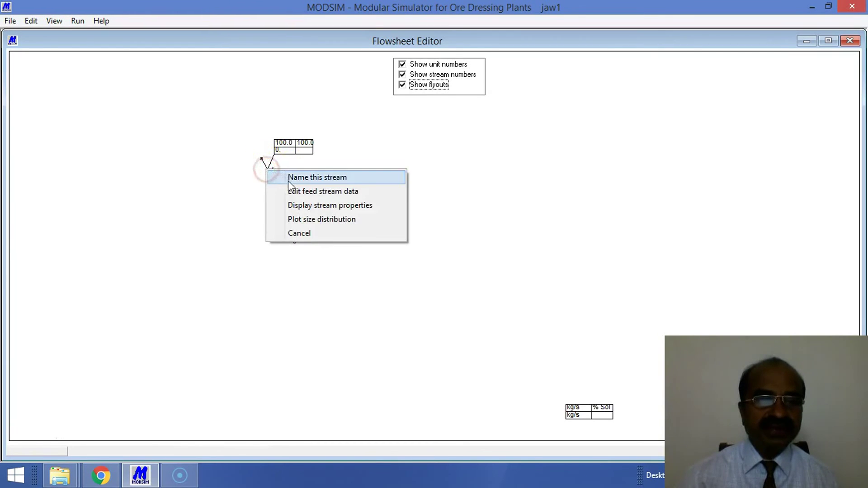
left_click(302, 206)
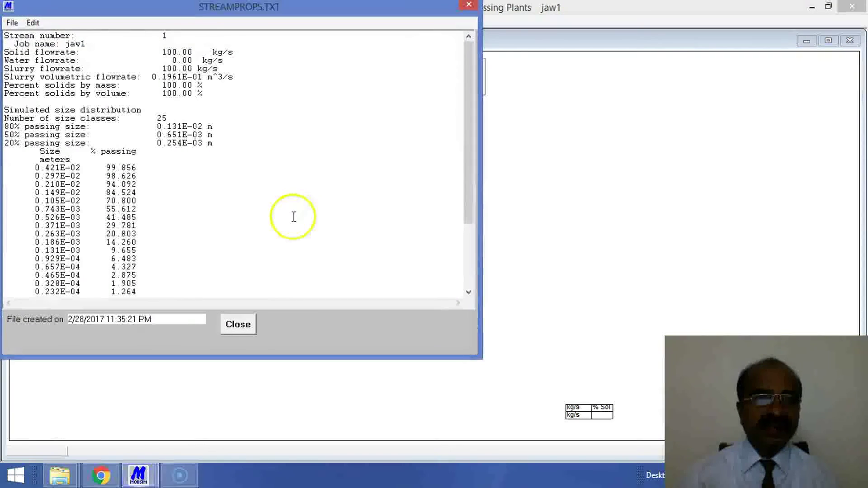
scroll(242, 194, "down", 4)
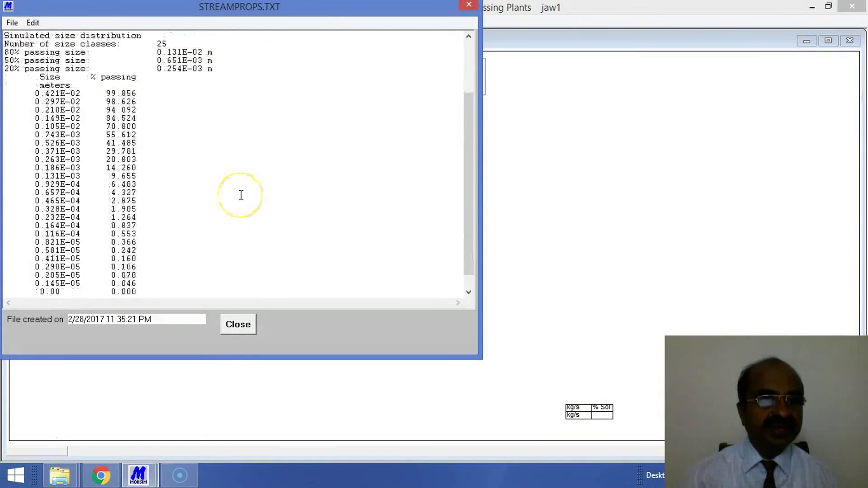
scroll(241, 195, "up", 4)
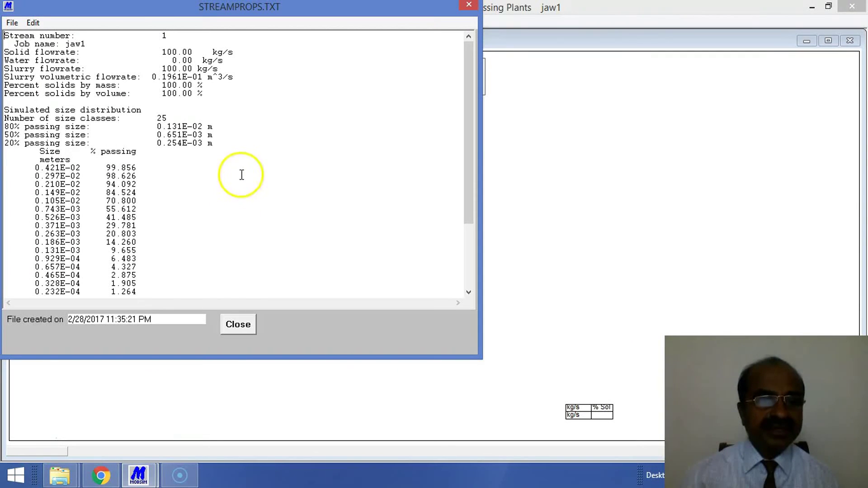
left_click(234, 324)
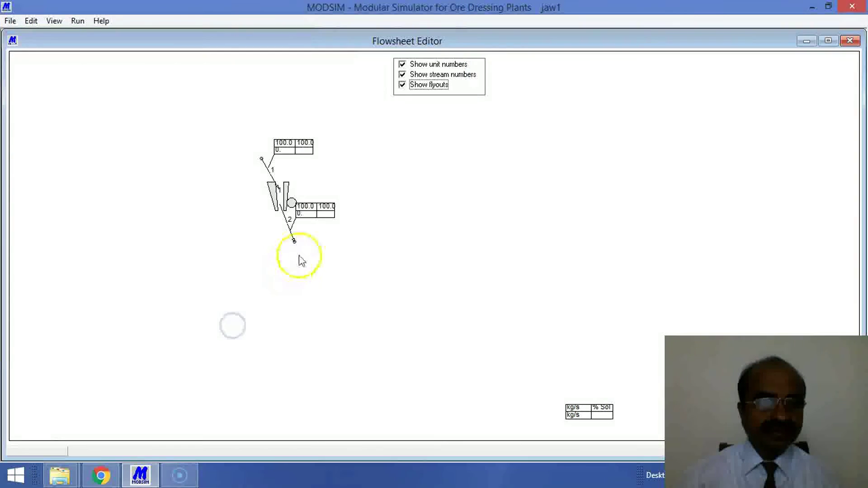
Step: Display product stream 2's properties report, showing an 80% passing size of 0.341E-01 m
right_click(292, 233)
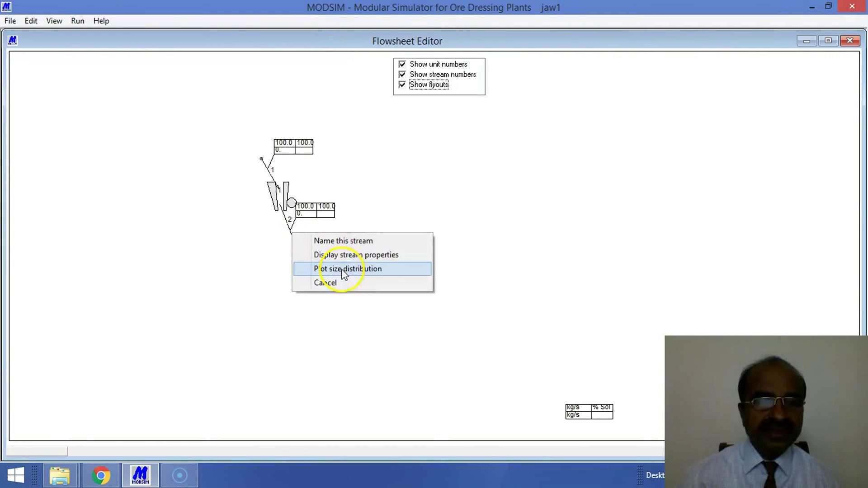
left_click(343, 257)
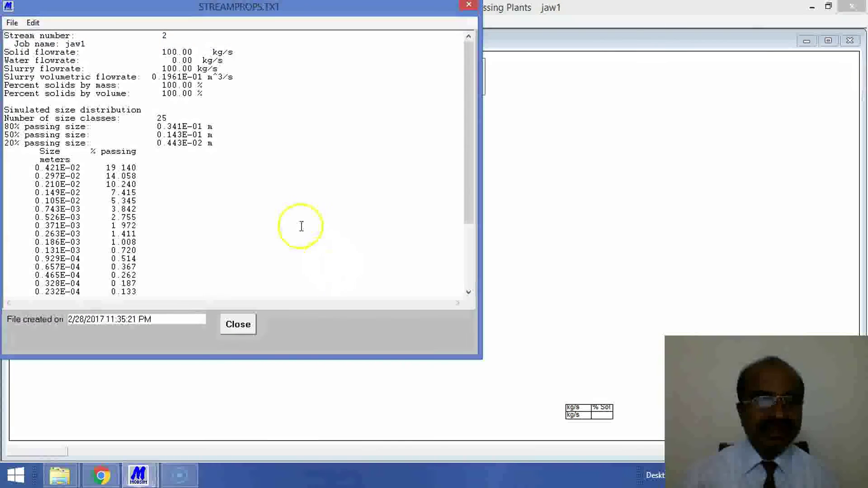
scroll(301, 226, "down", 4)
scroll(300, 225, "up", 4)
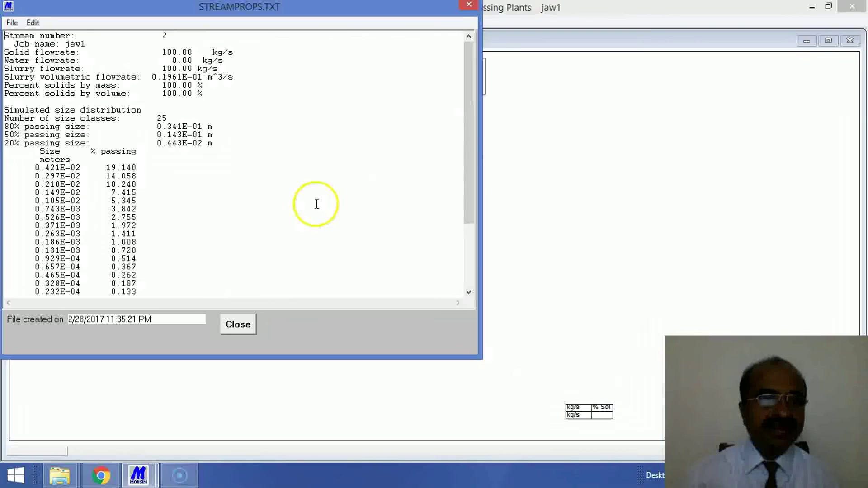
scroll(275, 199, "down", 4)
left_click(238, 325)
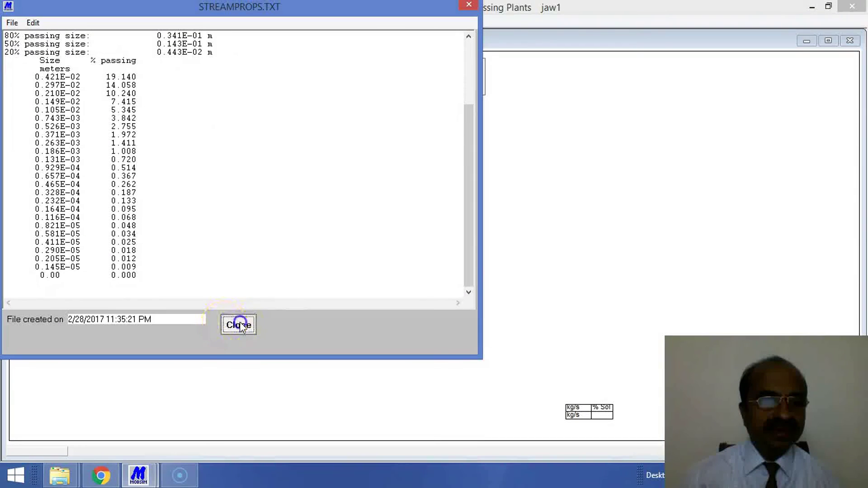
right_click(276, 188)
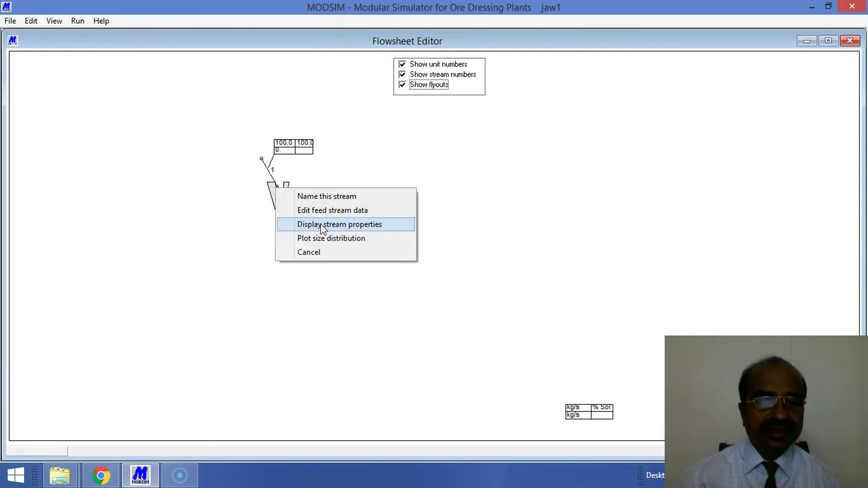
left_click_drag(320, 223, 323, 237)
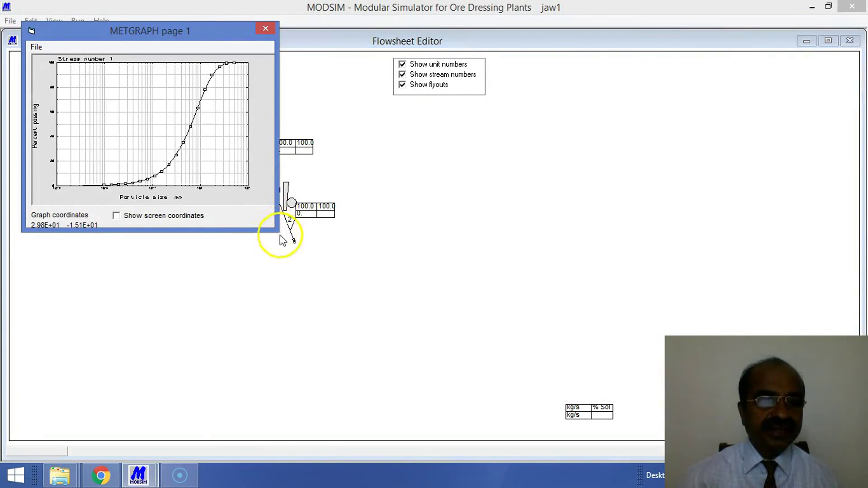
left_click_drag(278, 232, 308, 240)
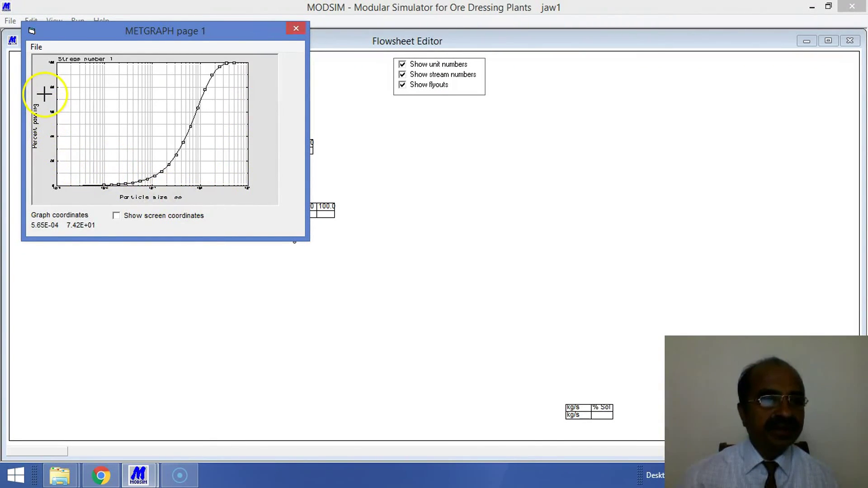
left_click(297, 30)
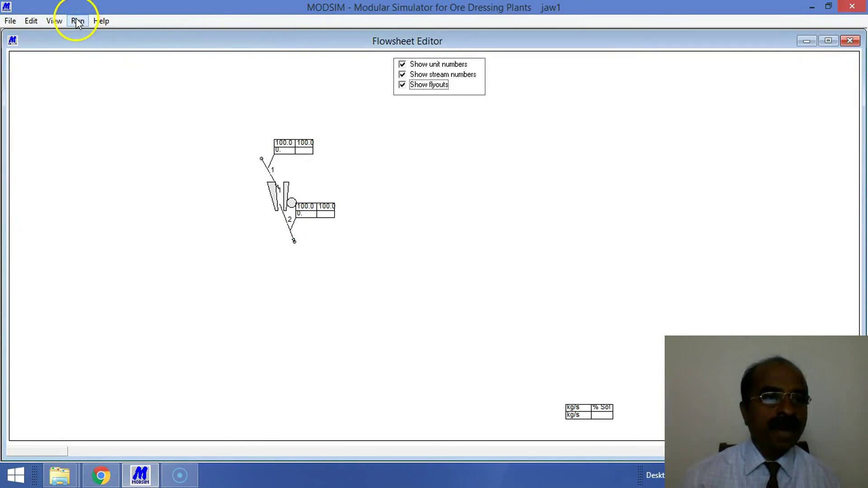
left_click(57, 22)
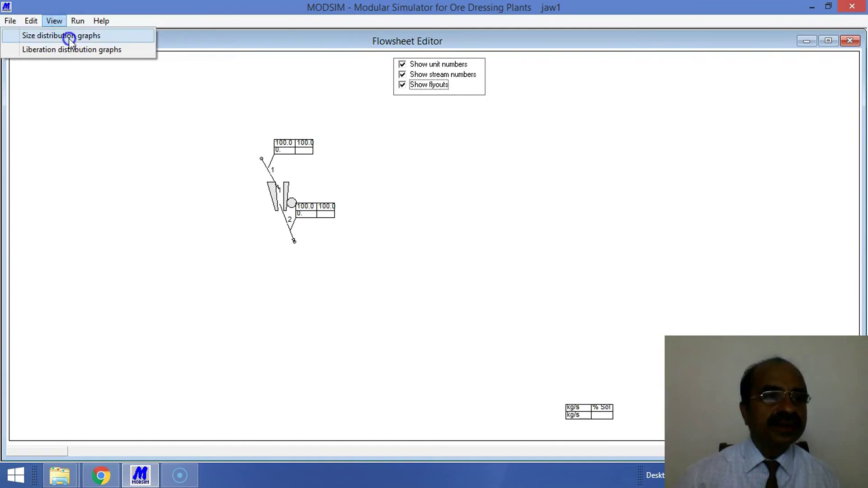
left_click(69, 38)
double_click(34, 80)
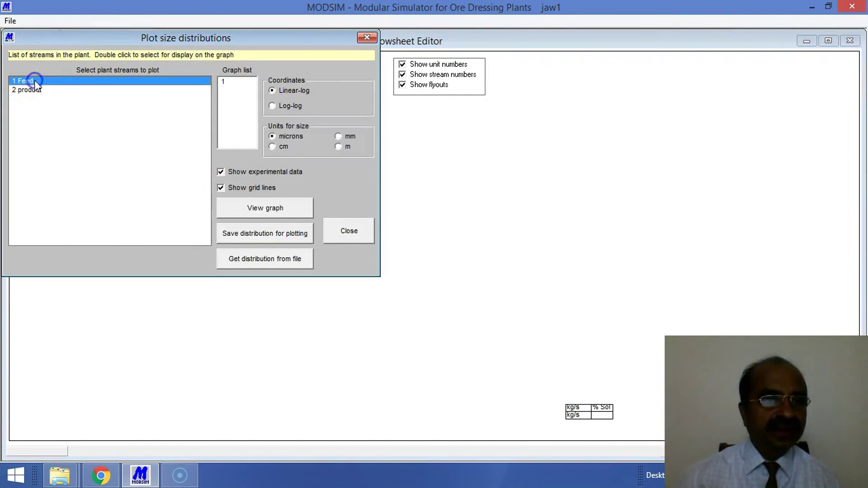
double_click(34, 90)
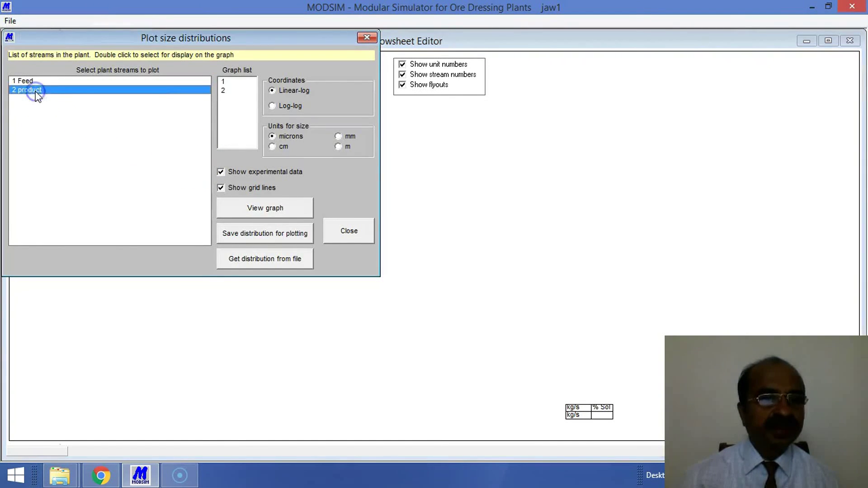
left_click(226, 82)
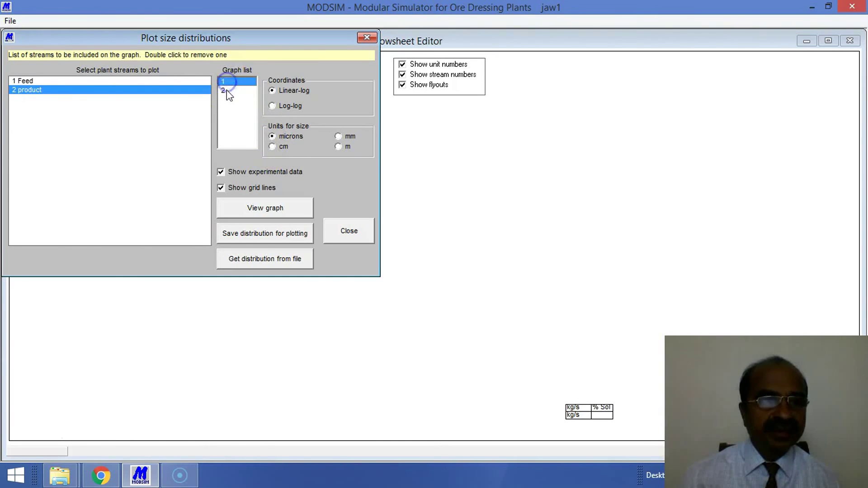
left_click(285, 201)
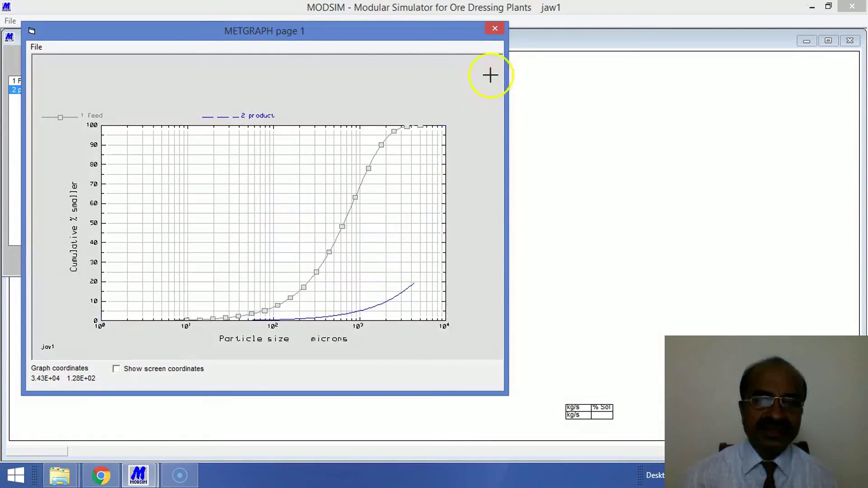
left_click(495, 29)
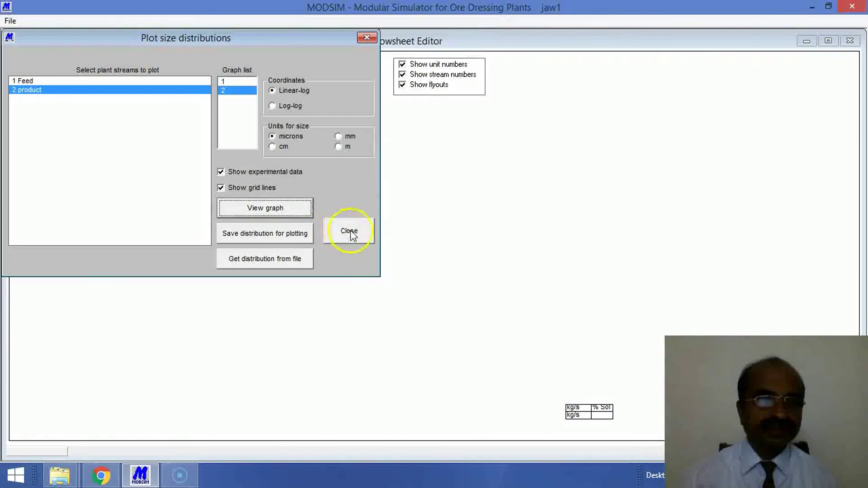
left_click(351, 231)
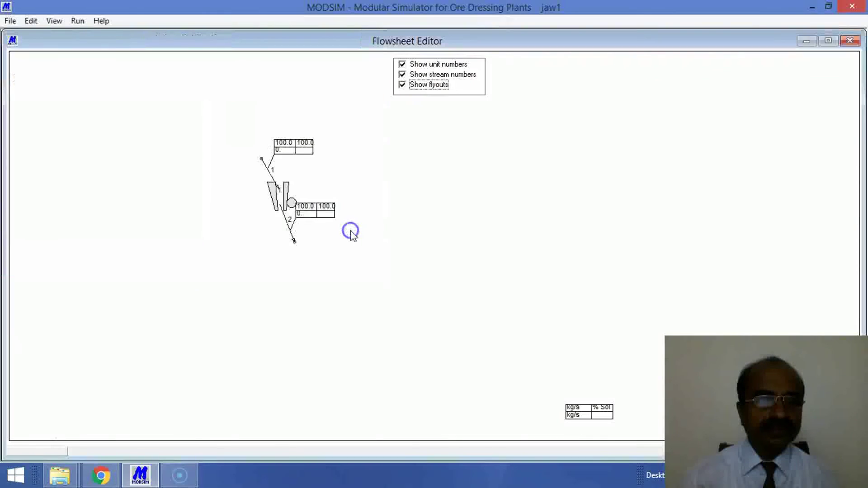
left_click(307, 187)
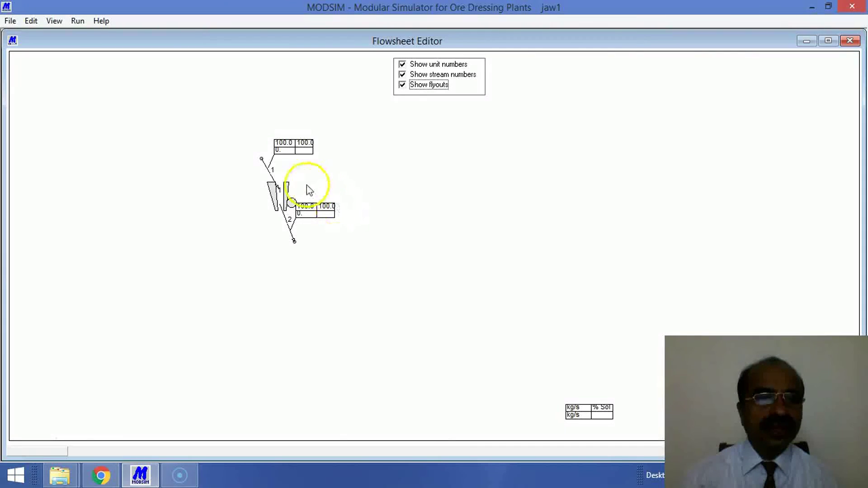
left_click(78, 22)
mouse_move(31, 21)
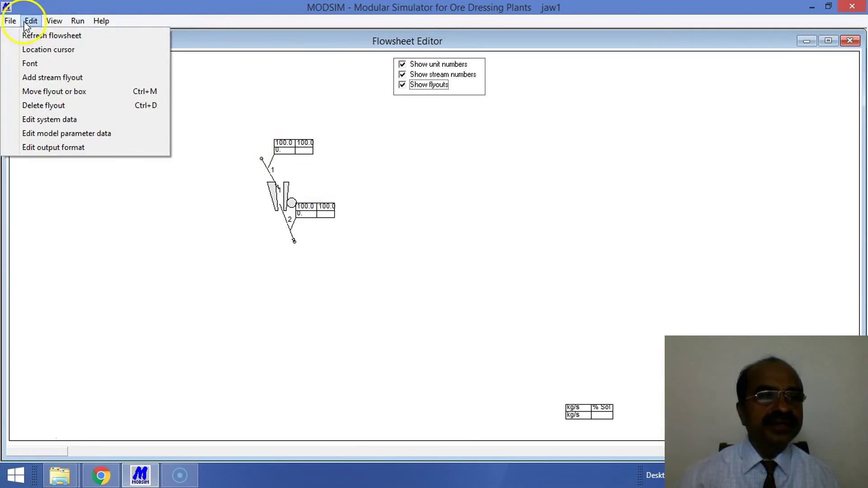
left_click(57, 69)
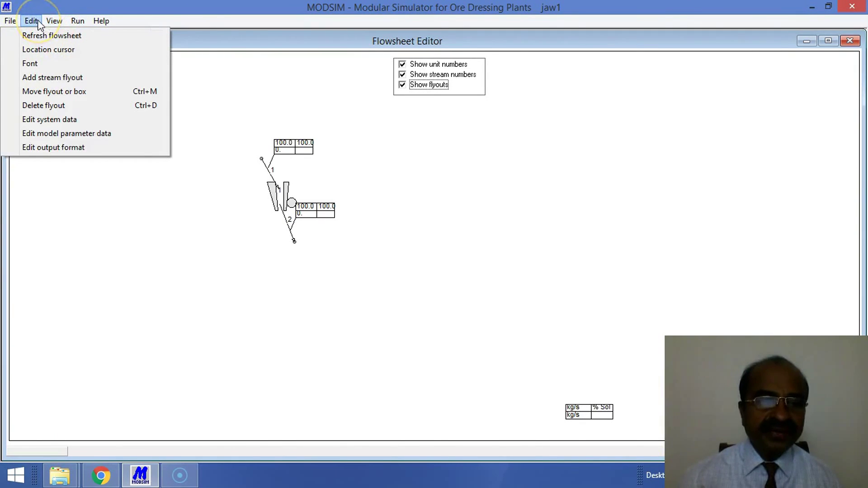
left_click(50, 21)
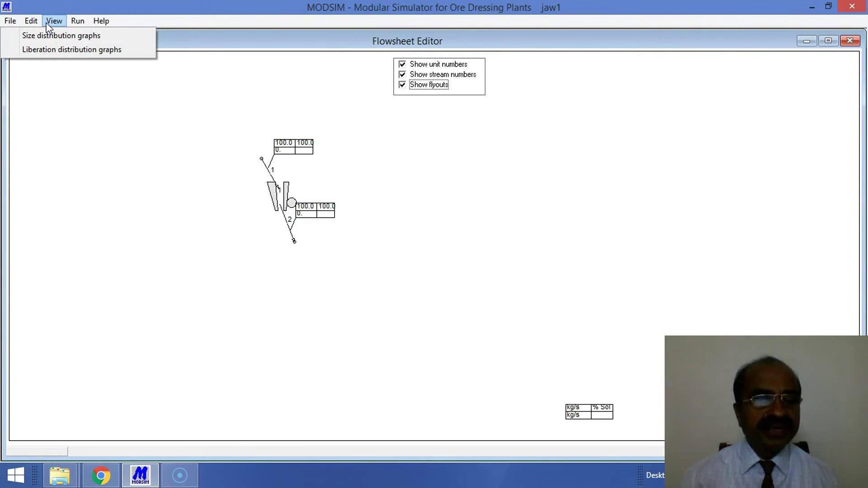
left_click(10, 21)
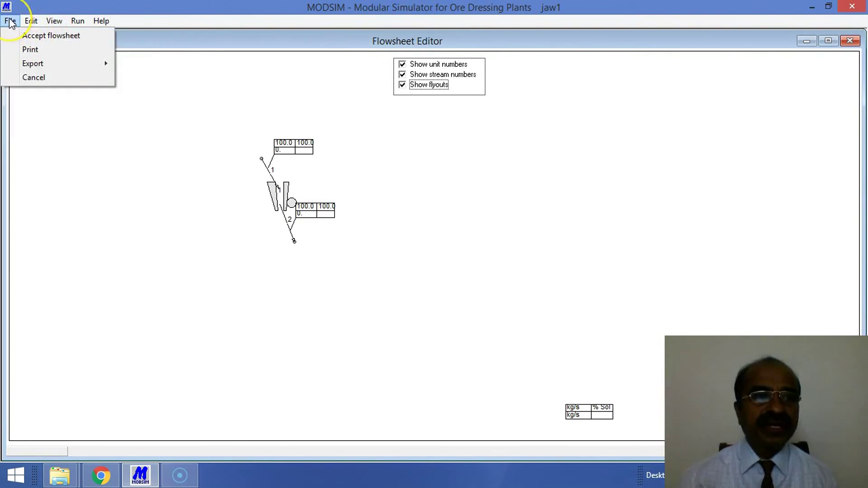